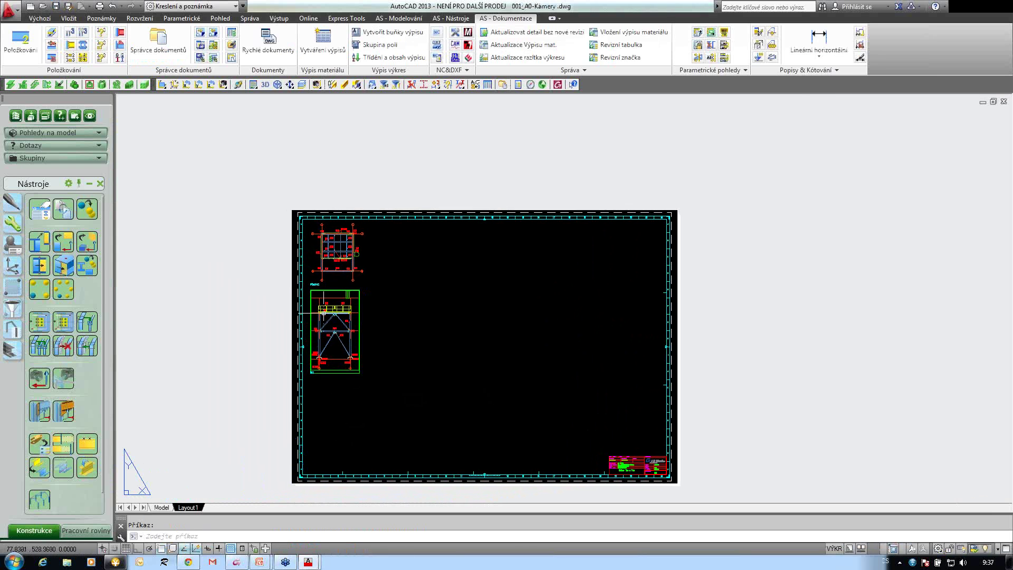
Examine the floor plan and section view on the sheet, including their position labels and view titles
scroll(323, 313, up, 4)
scroll(330, 411, up, 3)
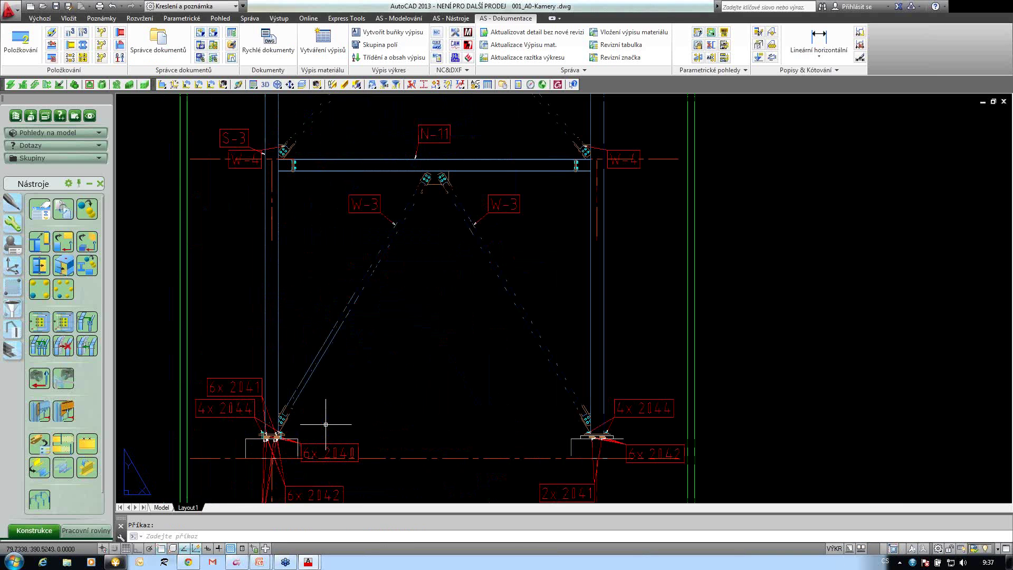
scroll(327, 417, down, 4)
scroll(361, 268, up, 3)
scroll(360, 268, down, 5)
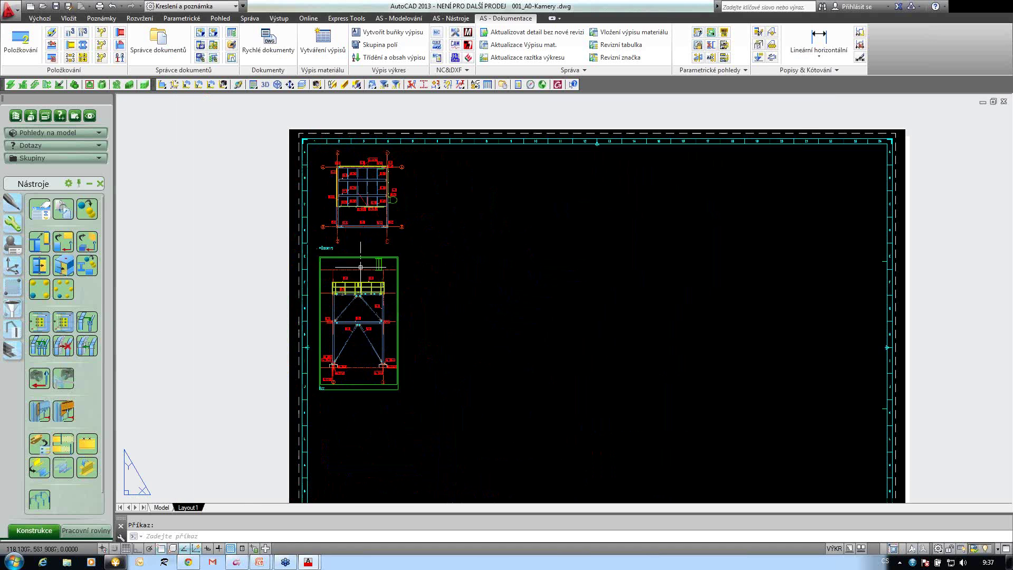
scroll(324, 250, up, 5)
scroll(322, 249, down, 1)
scroll(321, 249, down, 2)
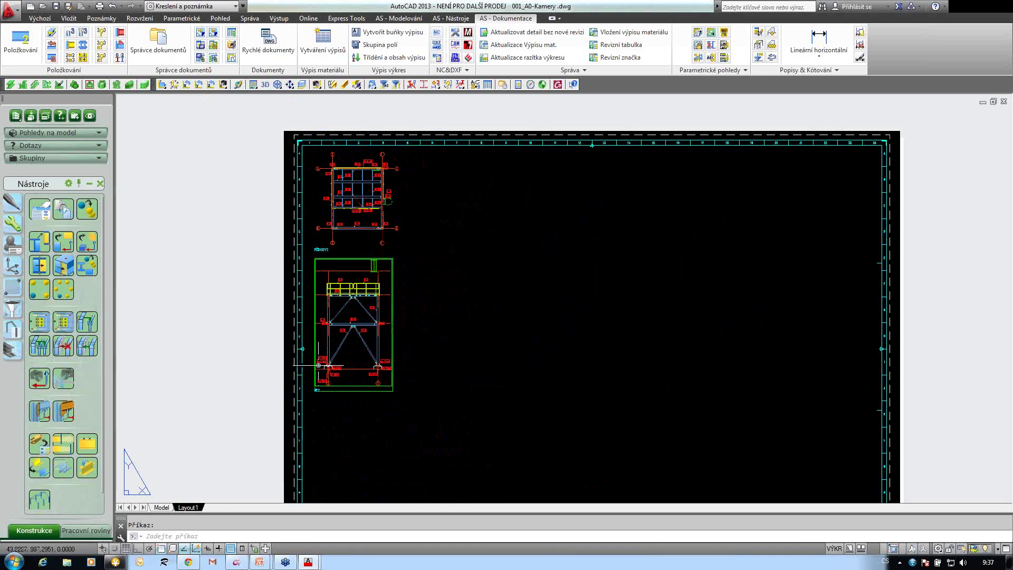
scroll(321, 385, up, 6)
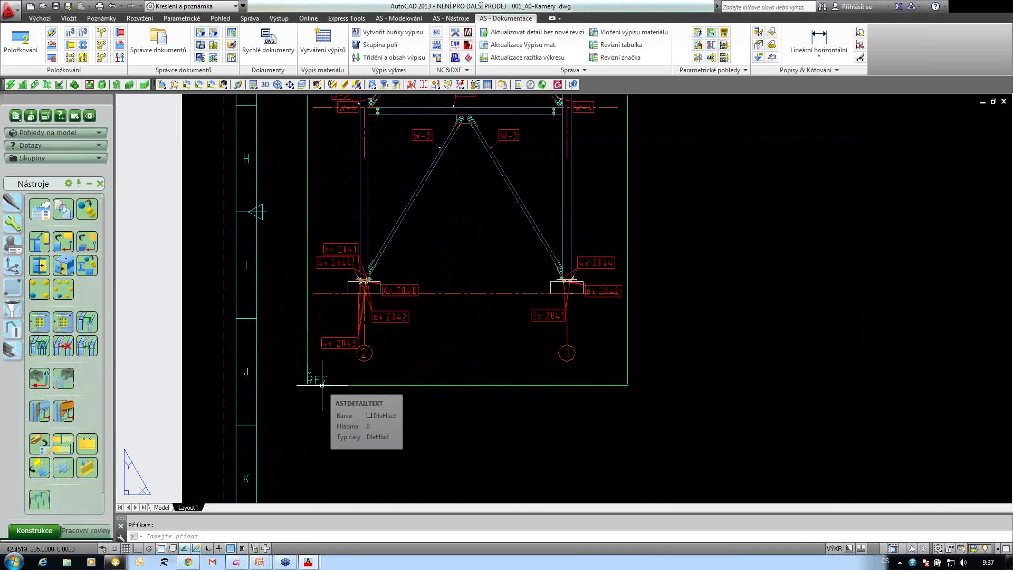
scroll(404, 274, down, 3)
scroll(404, 274, down, 2)
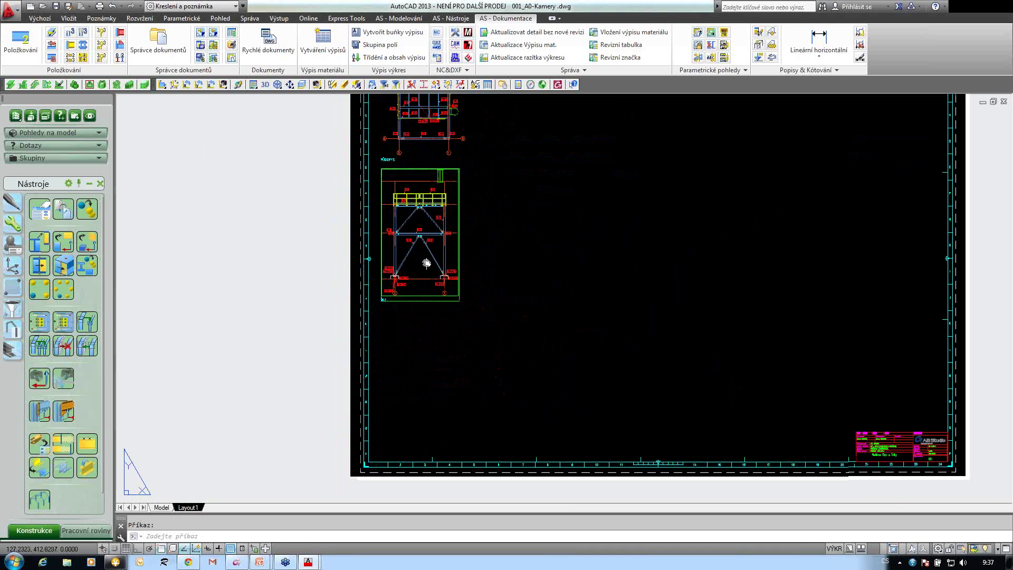
middle_drag(417, 264, 296, 314)
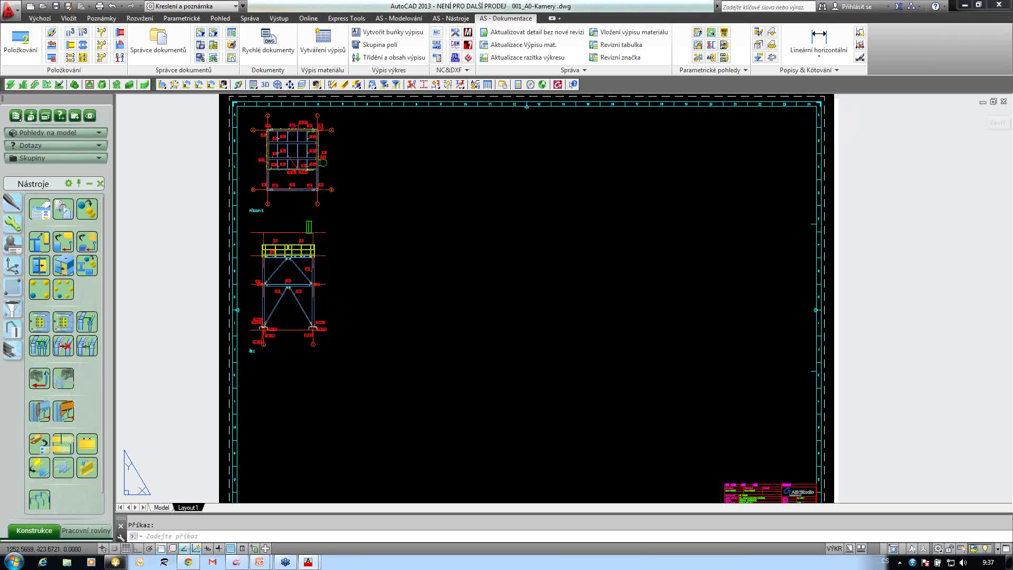
Close the 001_A0-Kamery.dwg drawing and return to the 3D steel structure model
click(1004, 102)
click(504, 309)
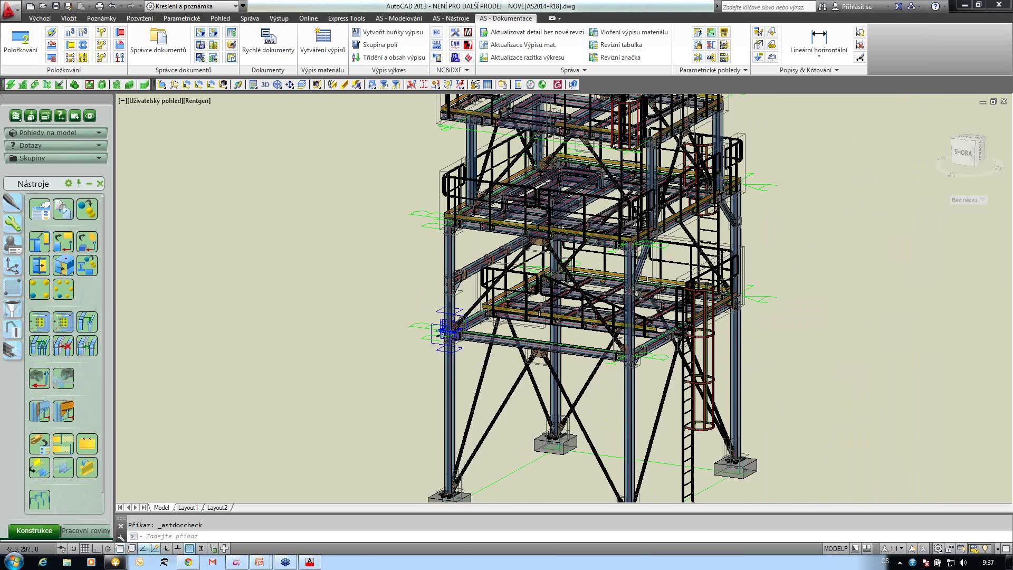
Create a node camera on the brace gusset connection beneath the lower front beam, keeping only the front-facing view direction
click(63, 377)
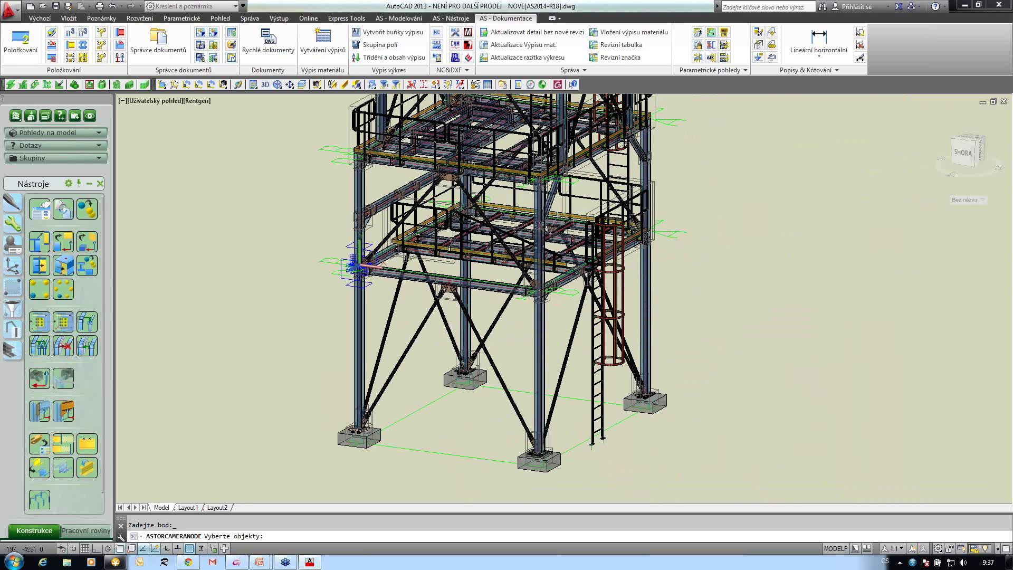
scroll(454, 307, up, 5)
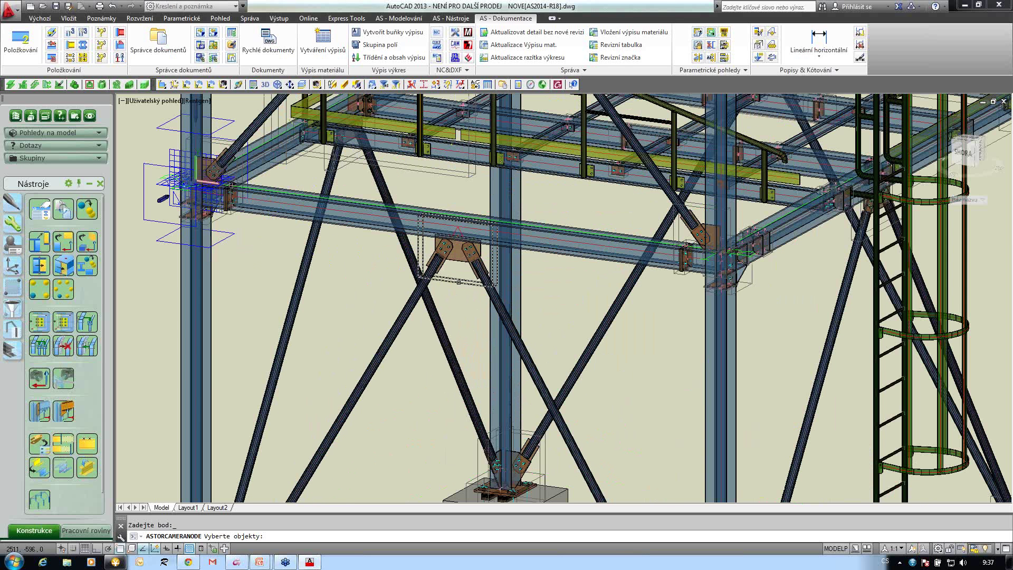
click(458, 282)
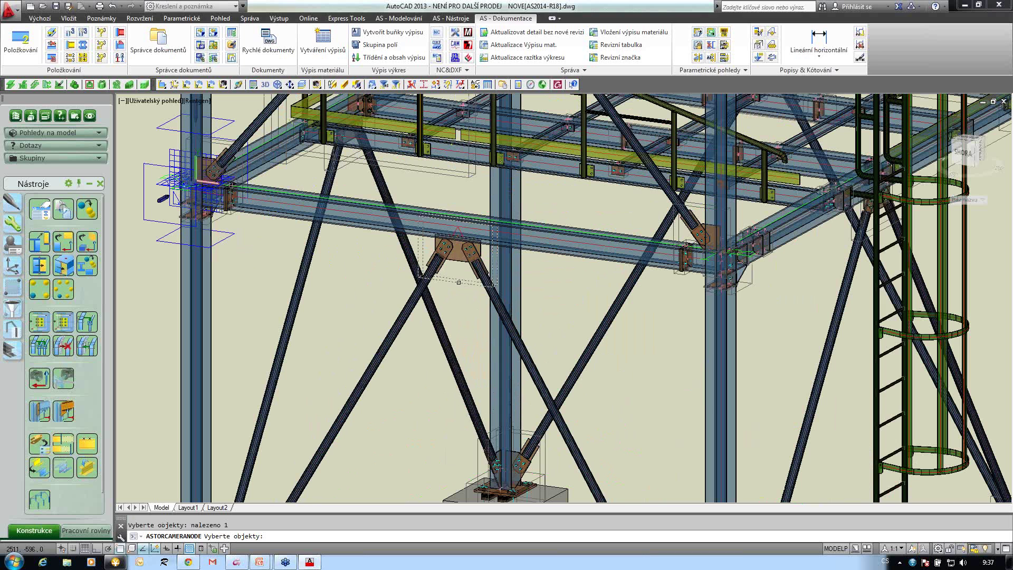
key(Return)
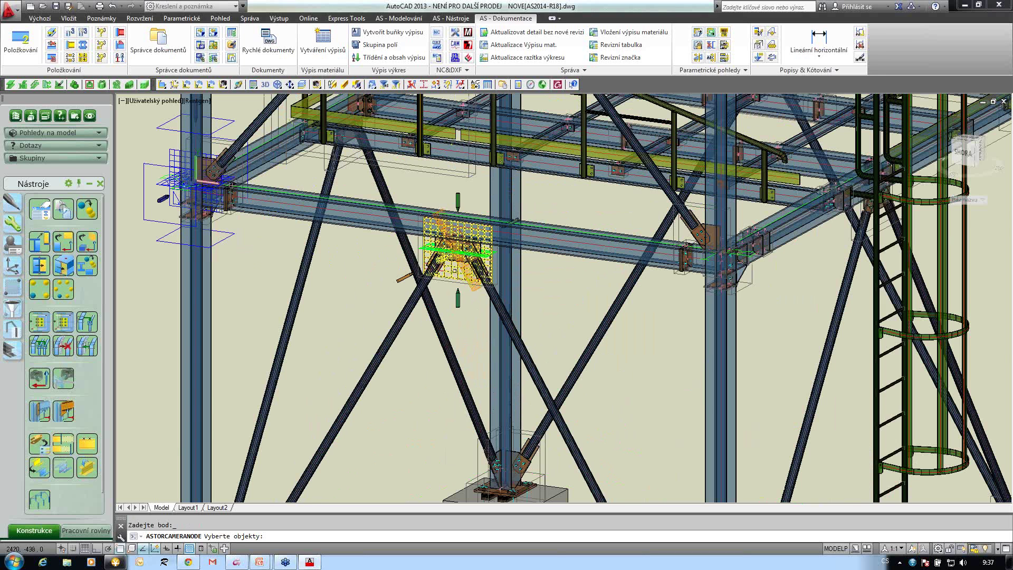
scroll(460, 226, up, 5)
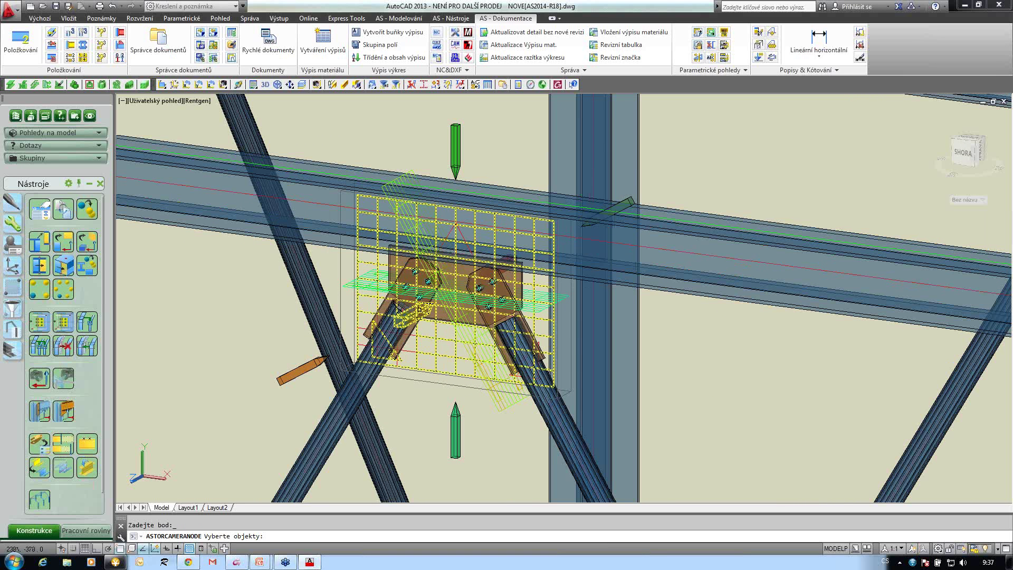
click(455, 228)
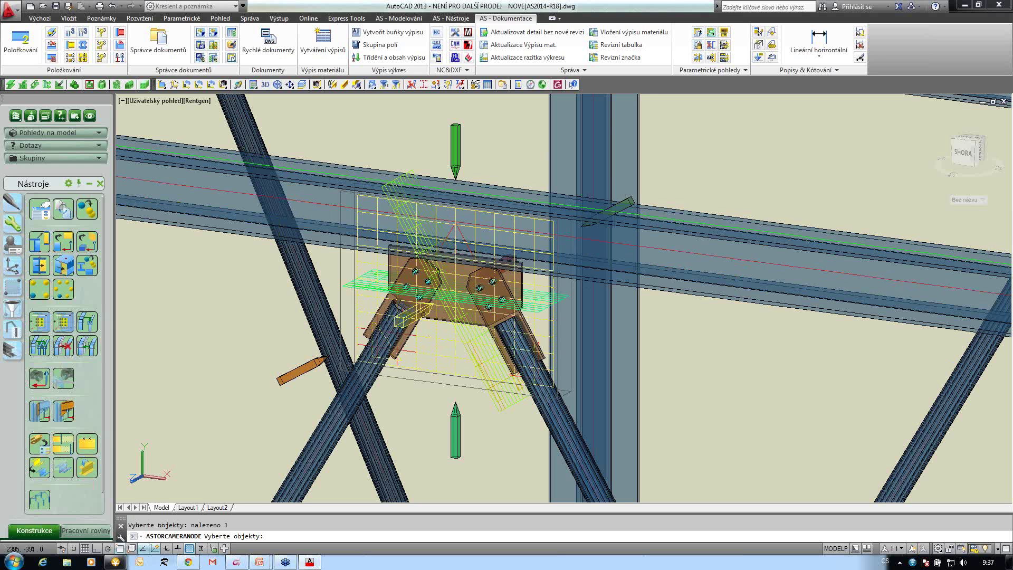
key(Return)
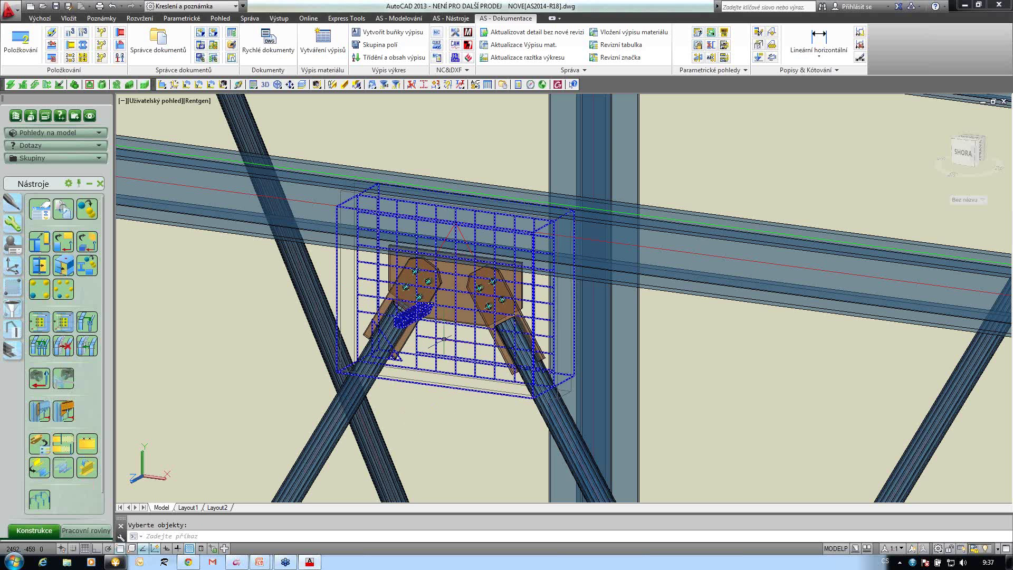
Open the new node camera's properties and enter the description "DETAIL A."
drag(294, 154, 456, 270)
click(422, 329)
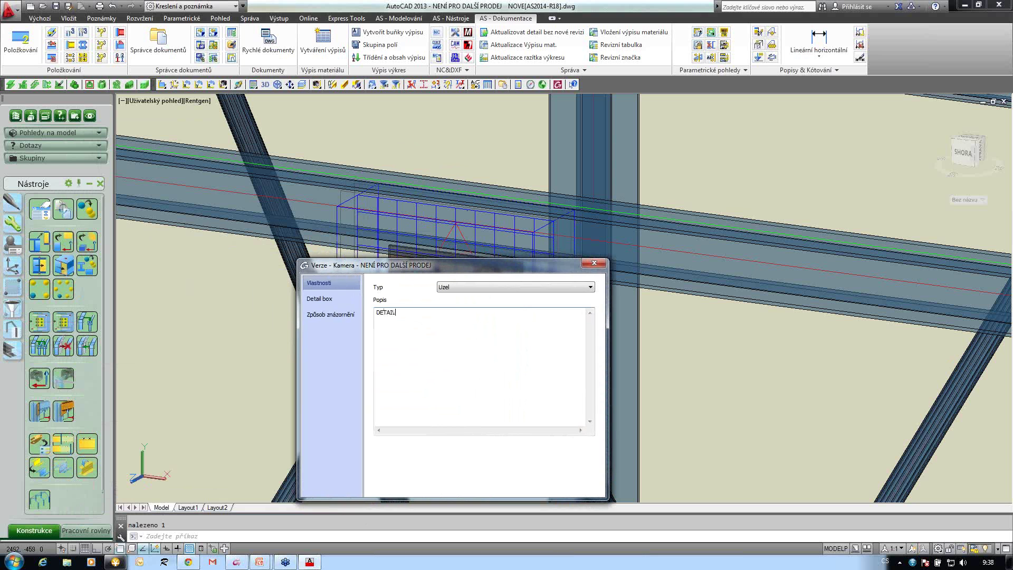
text(DETAIL A.)
Set the camera detail box's front and back Z clipping depths to 500 each
click(334, 299)
click(465, 293)
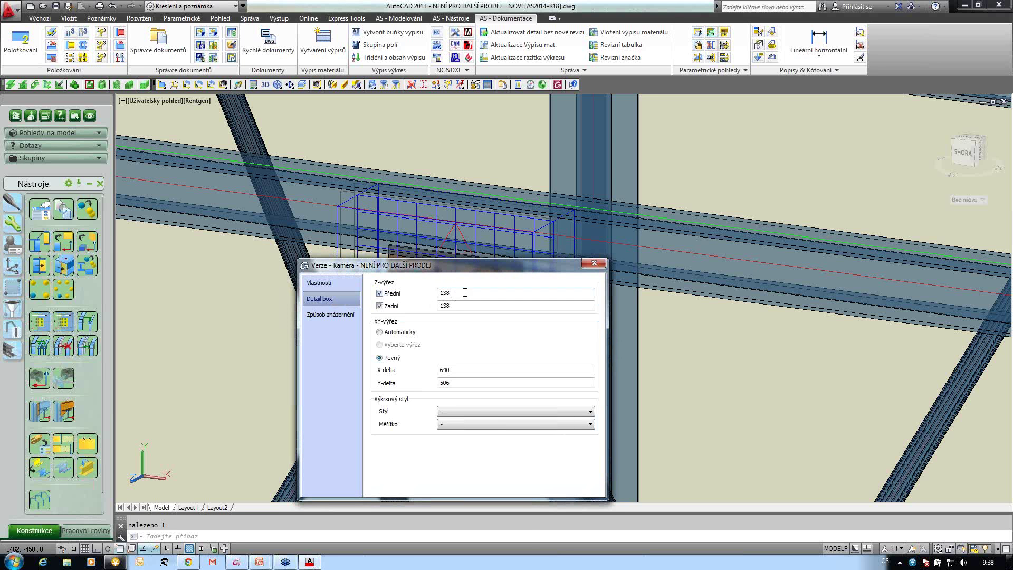
double_click(465, 292)
double_click(455, 306)
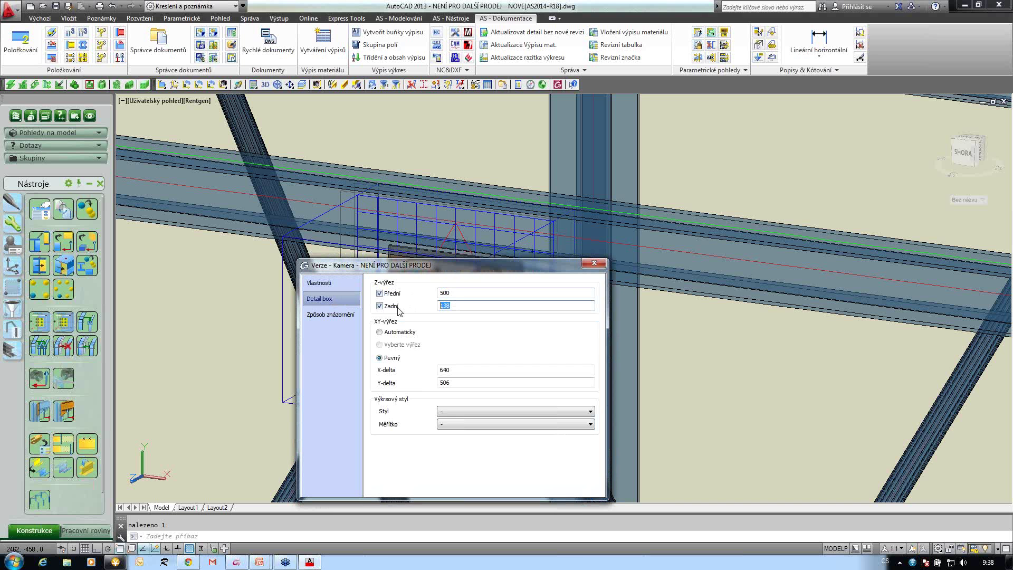
click(455, 381)
drag(451, 265, 554, 259)
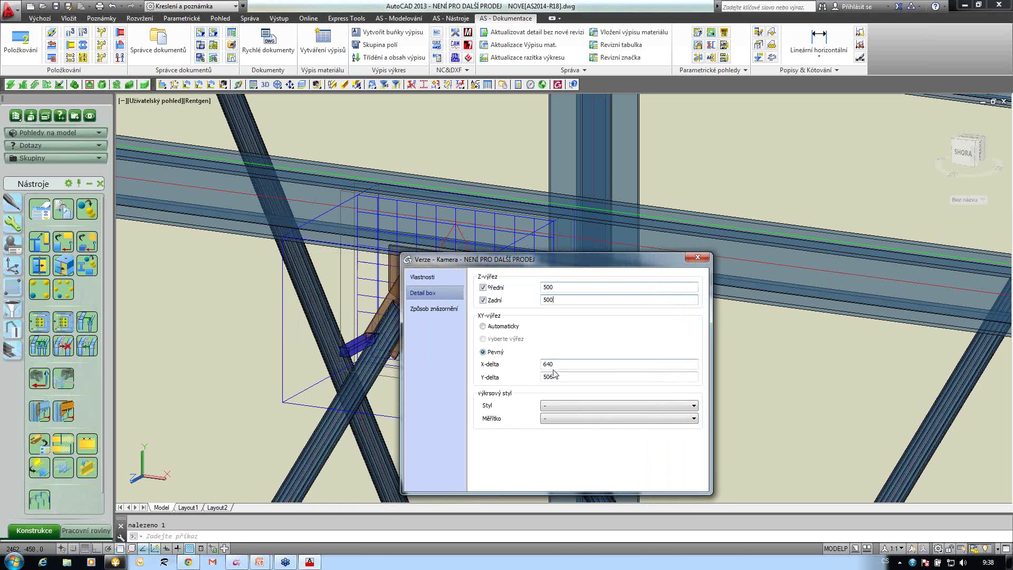
Set the detail box's fixed X-delta and Y-delta to 1000 and the drawing scale to 1:10, and close the camera properties
double_click(549, 364)
text(1000)
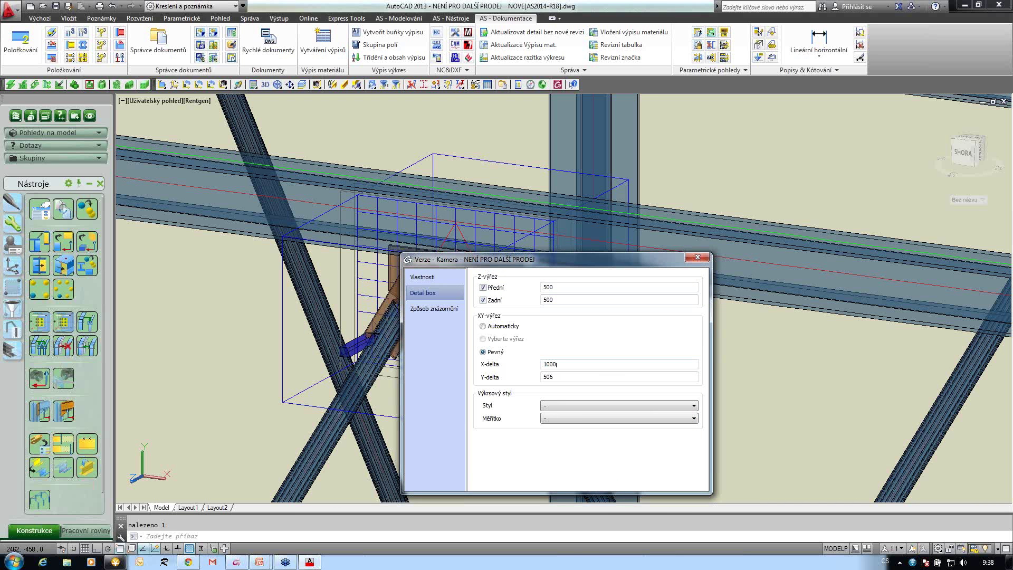
key(Tab)
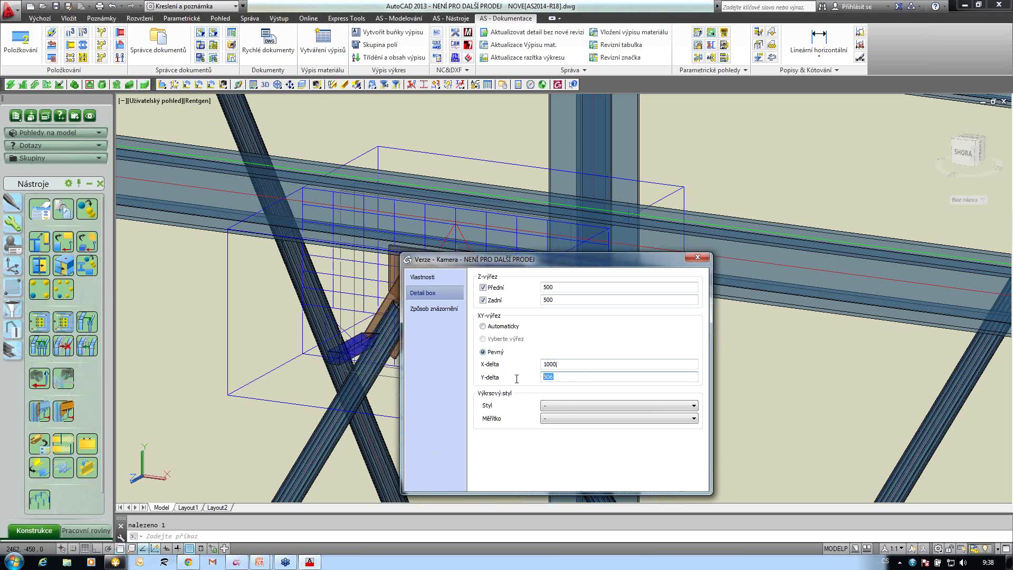
click(580, 420)
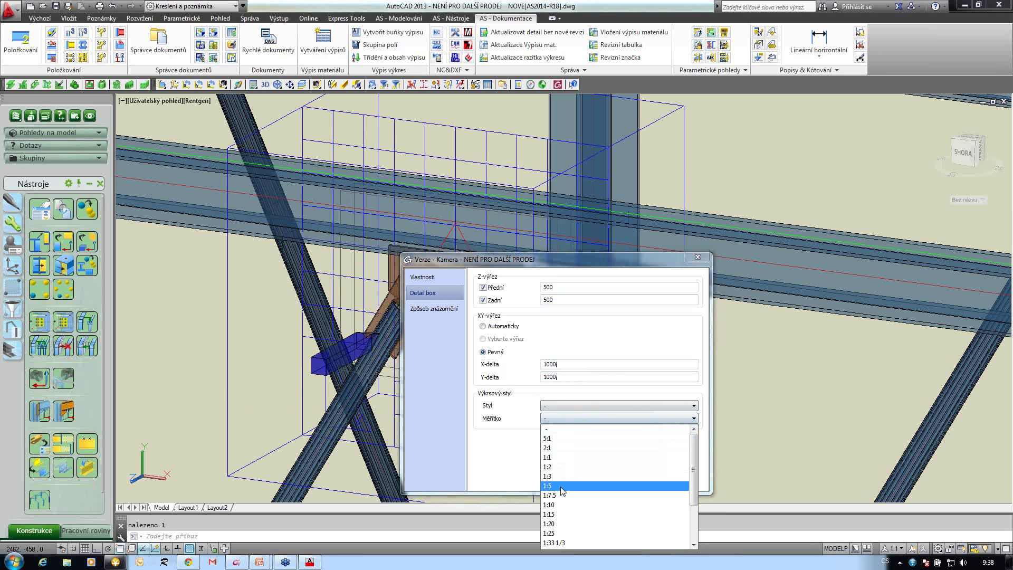
click(551, 505)
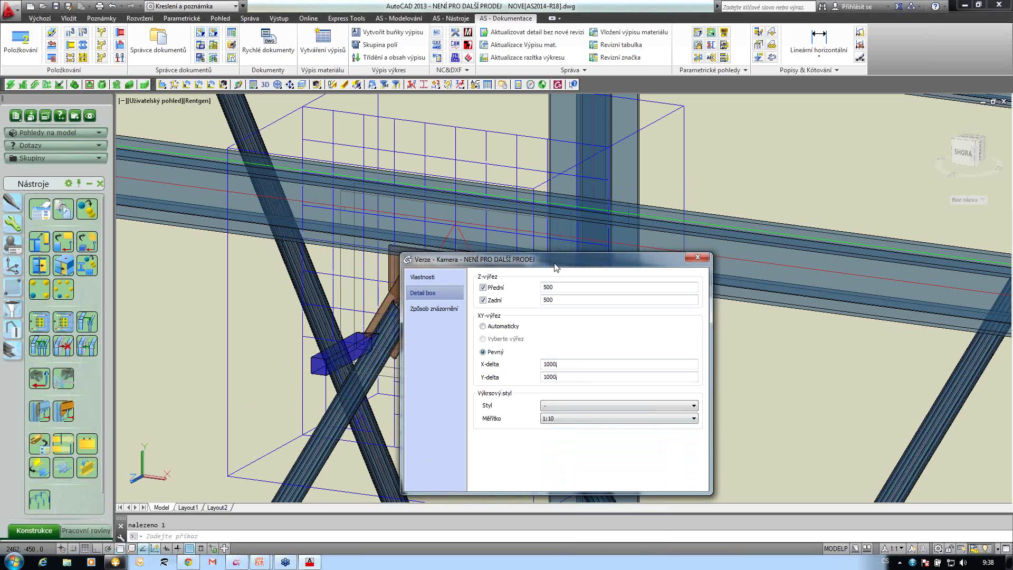
drag(555, 268, 460, 288)
click(613, 279)
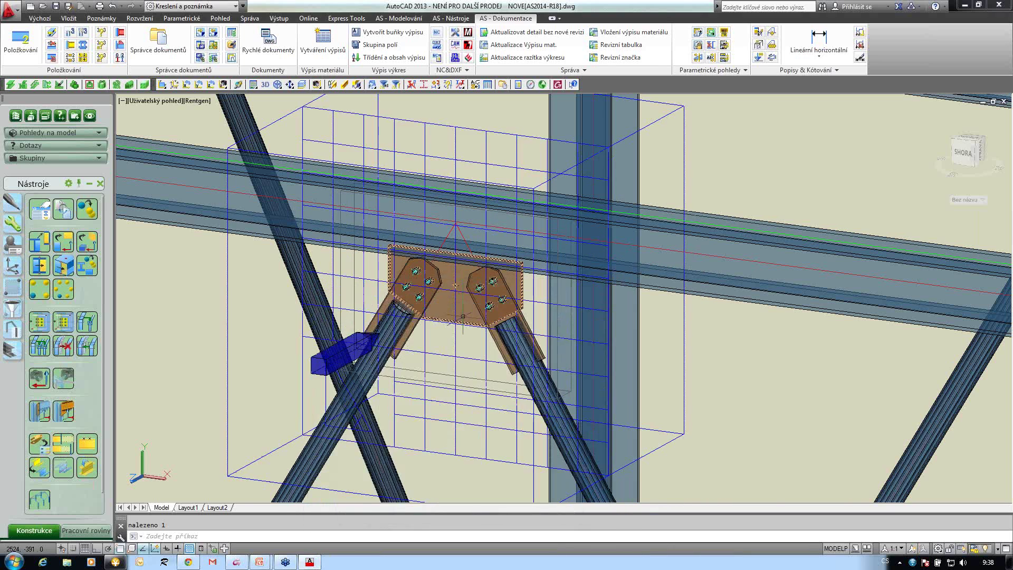
Copy the node camera from its origin on the beam to the base plate connection of the front-left column
scroll(463, 315, down, 8)
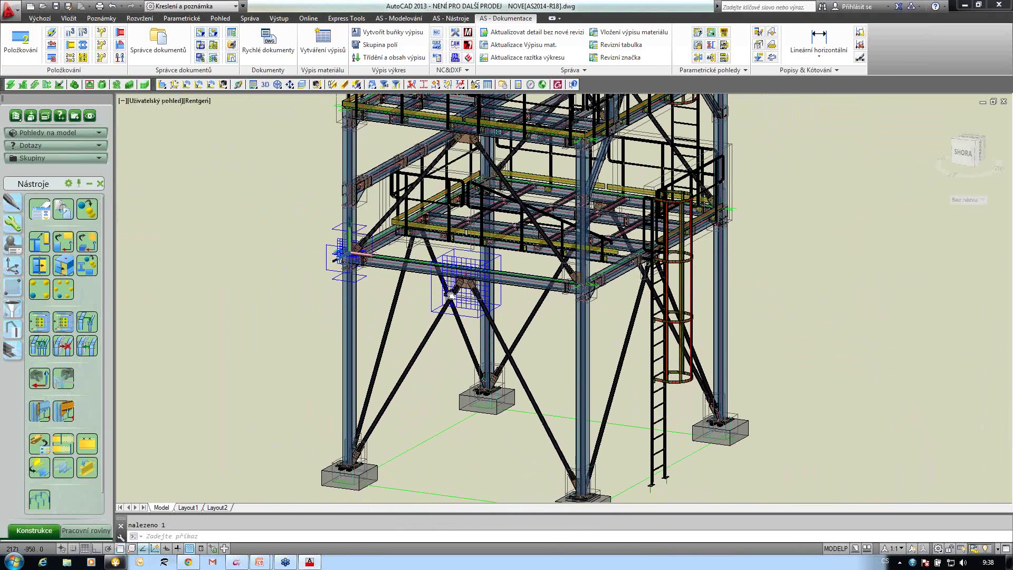
click(14, 204)
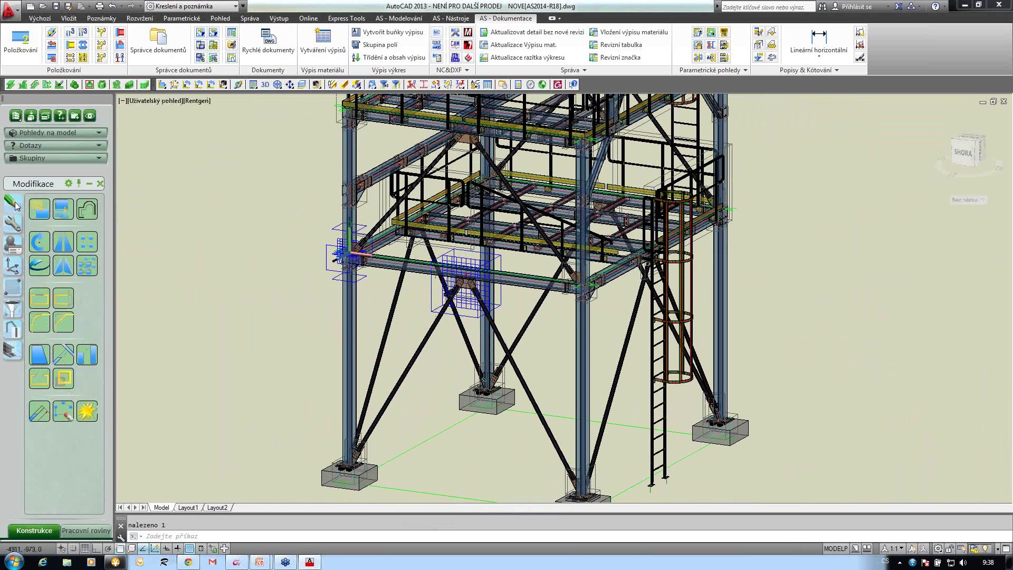
click(61, 210)
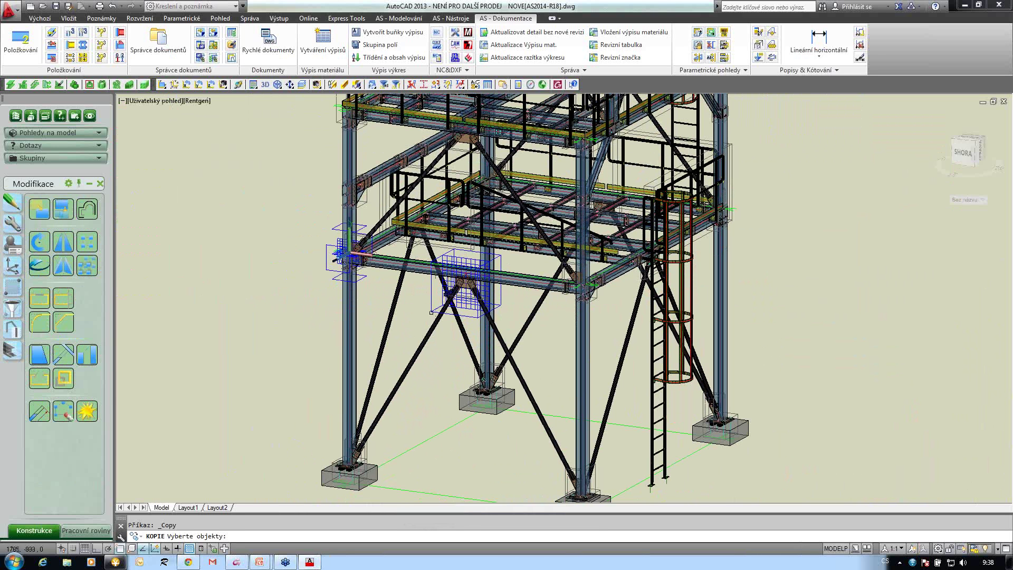
click(449, 292)
key(Return)
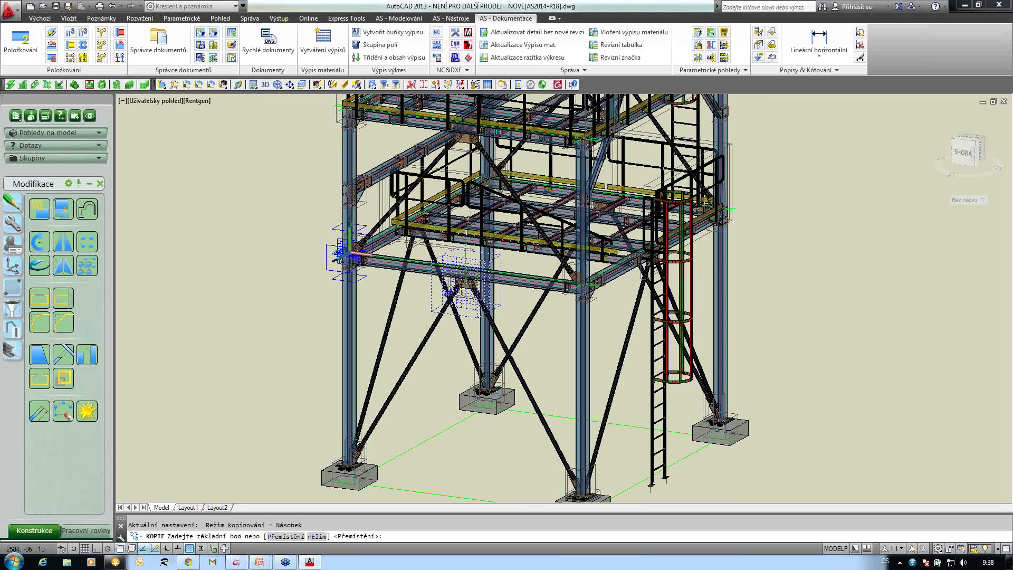
scroll(466, 273, up, 8)
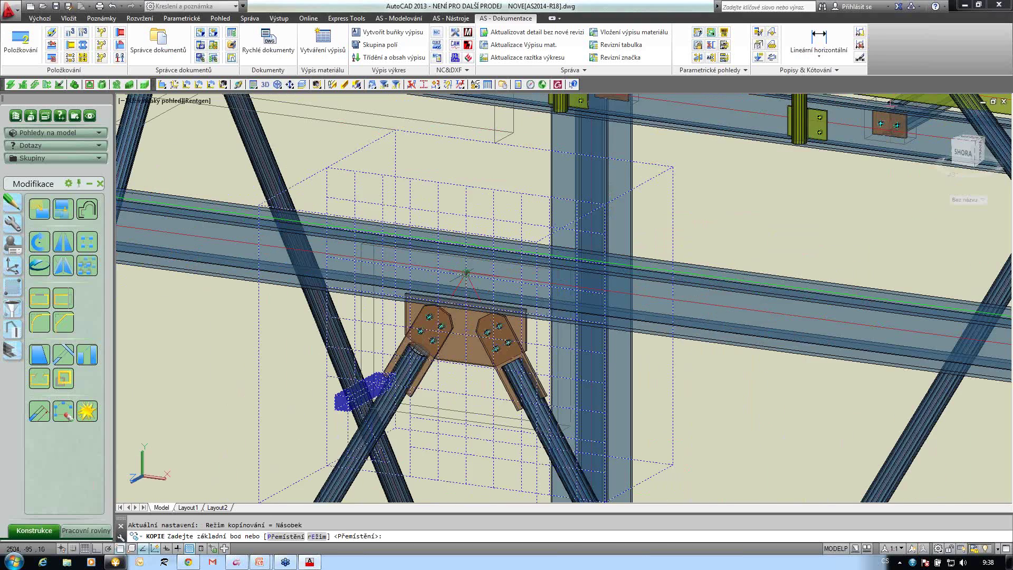
click(466, 272)
scroll(459, 296, down, 8)
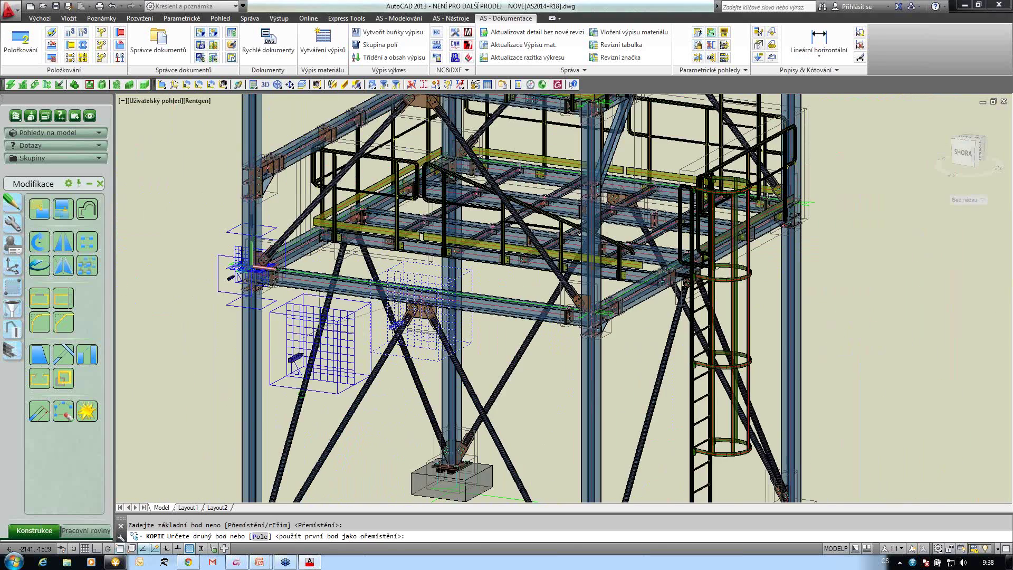
scroll(320, 330, down, 8)
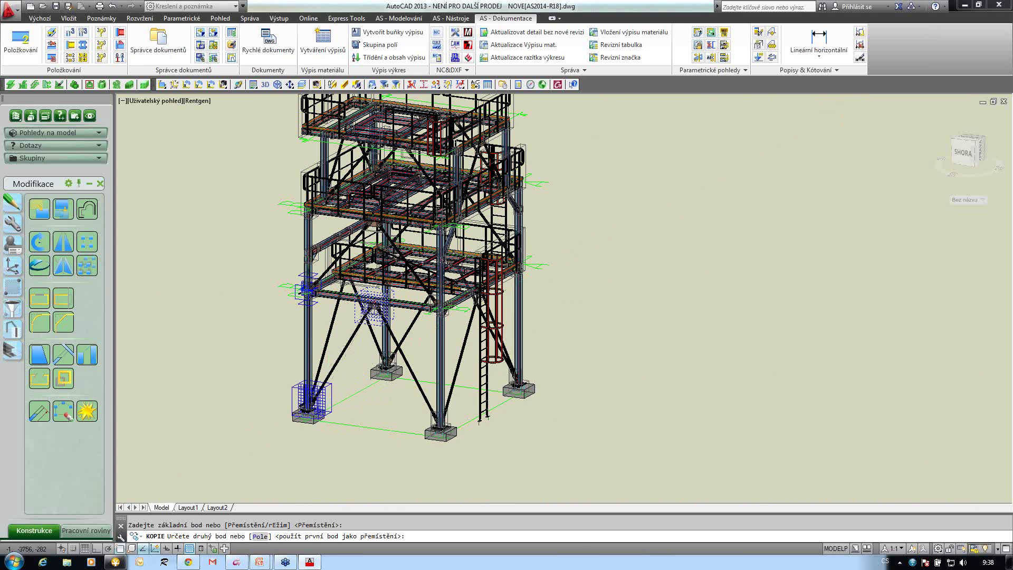
scroll(312, 401, up, 4)
scroll(293, 403, up, 2)
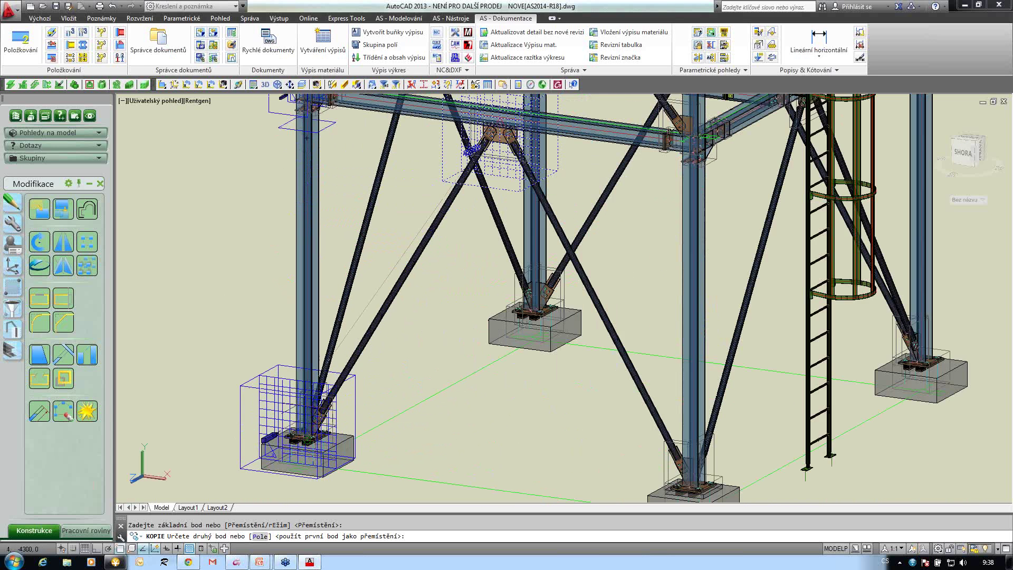
click(299, 437)
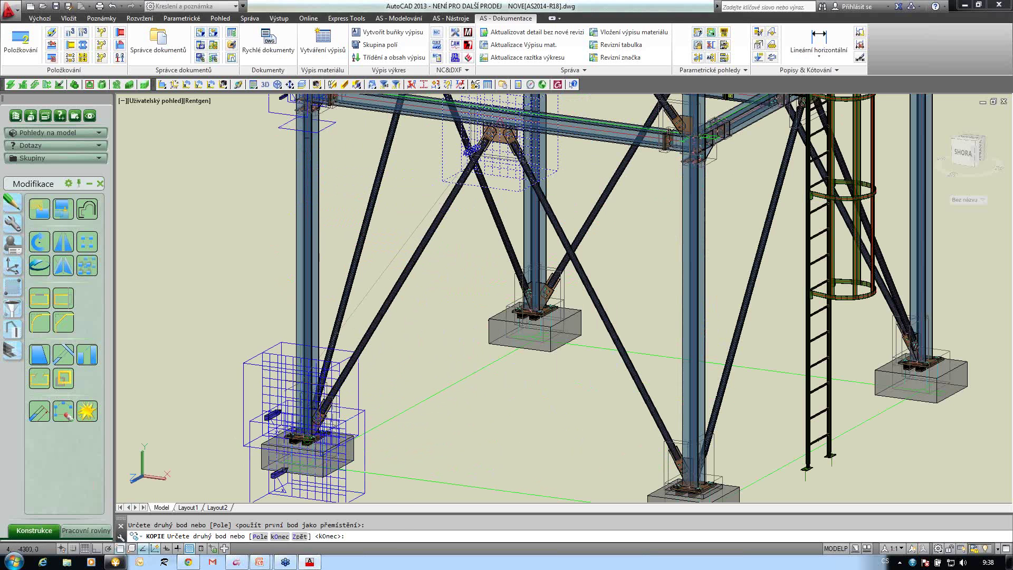
Place another copy of the node camera at the joint between the lower front beam and the front-right column
scroll(214, 289, down, 2)
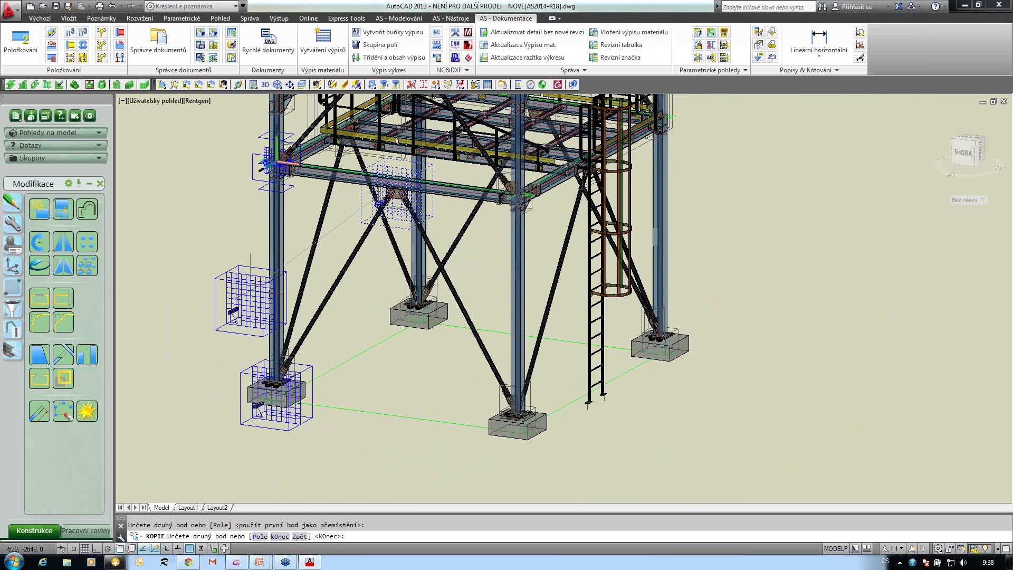
scroll(461, 266, up, 4)
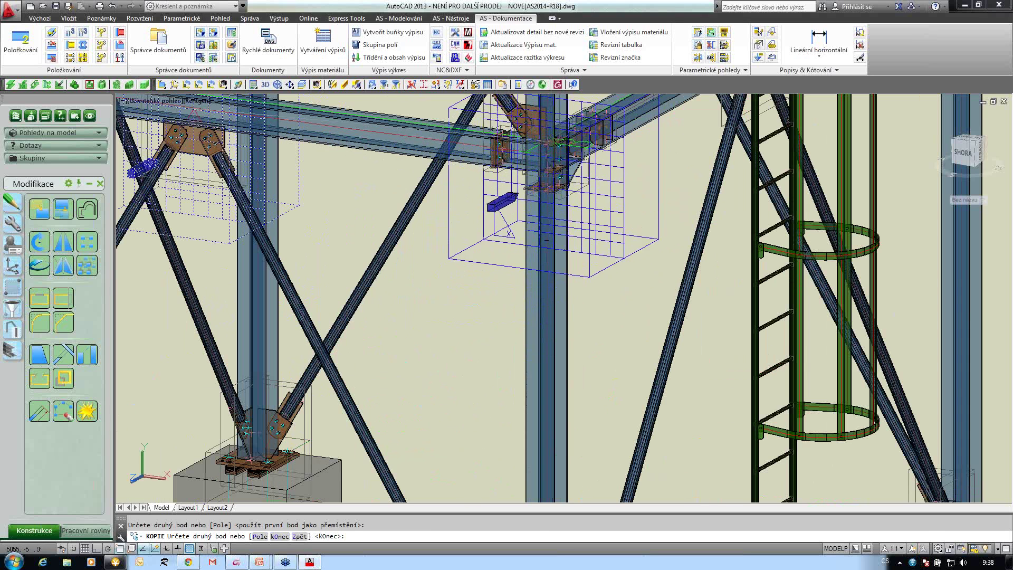
click(485, 220)
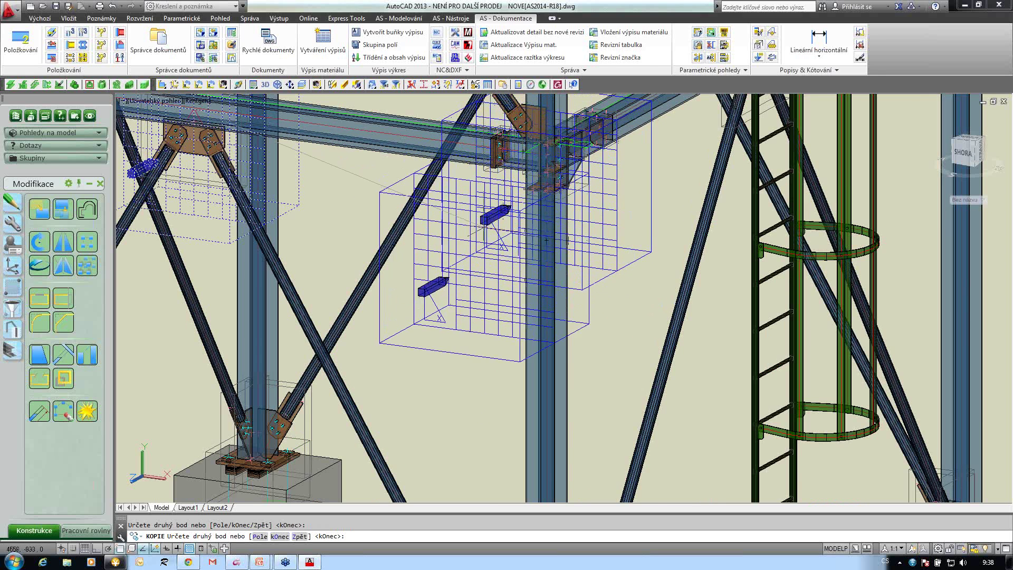
Finish copying and move the base plate camera and the front-right joint camera together about 148 mm vertically upward
scroll(478, 248, down, 2)
key(Return)
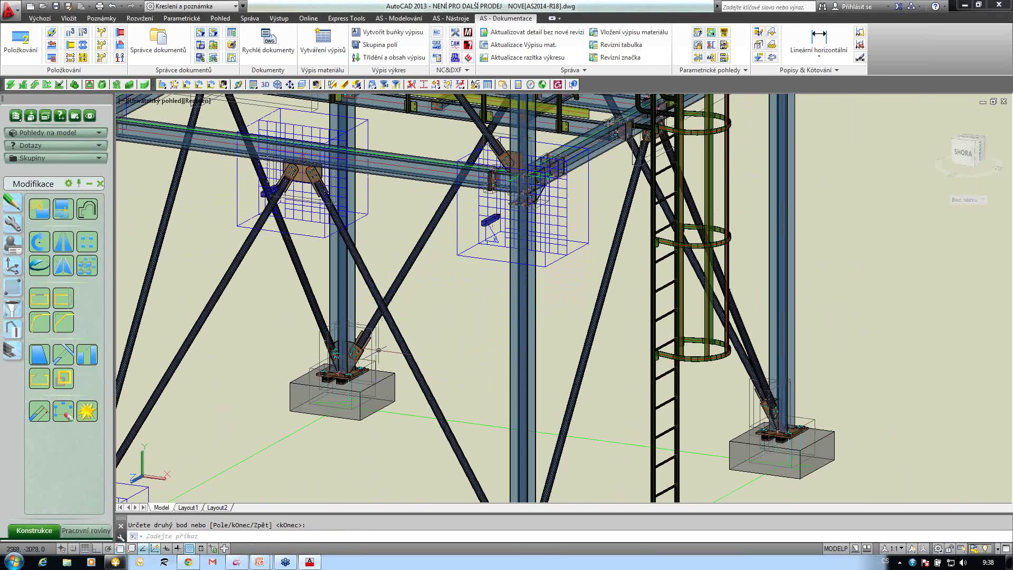
middle_drag(417, 301, 515, 270)
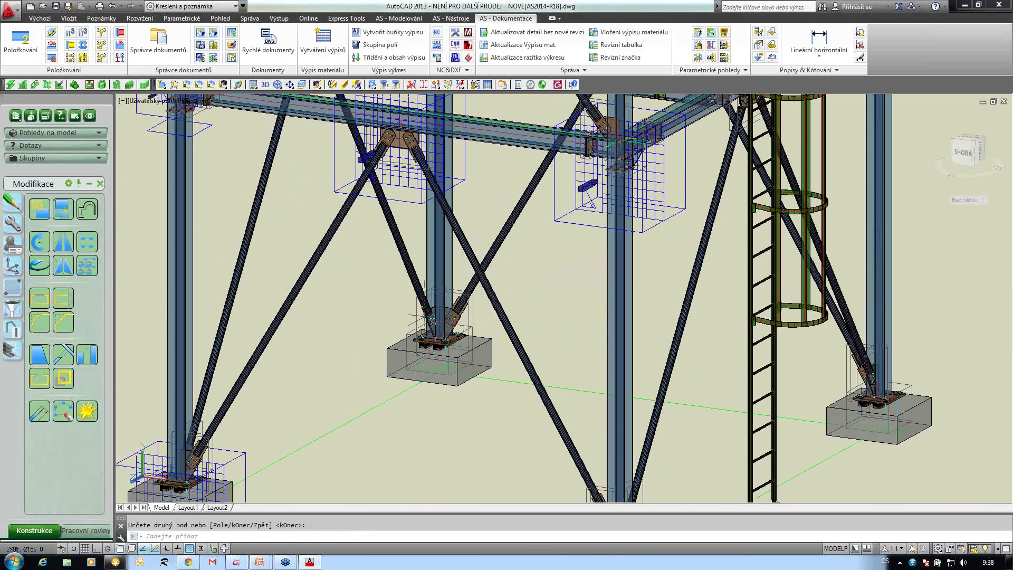
click(33, 205)
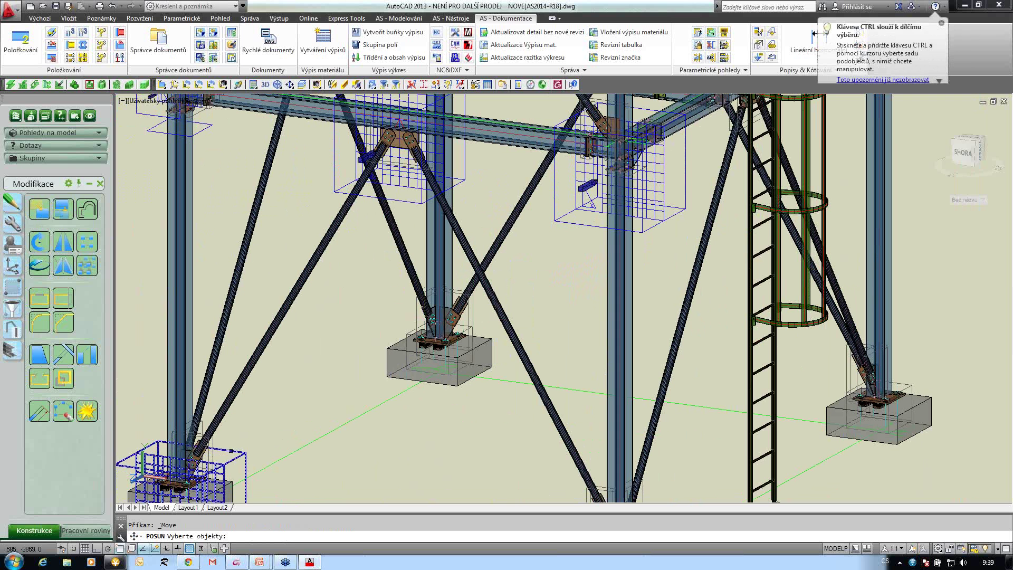
click(231, 453)
click(583, 224)
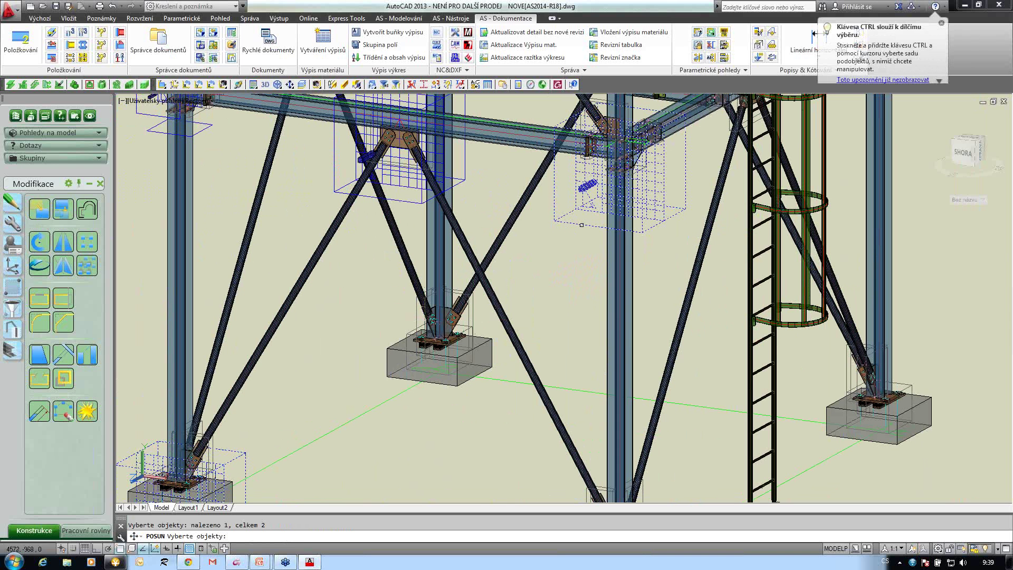
key(Return)
click(329, 354)
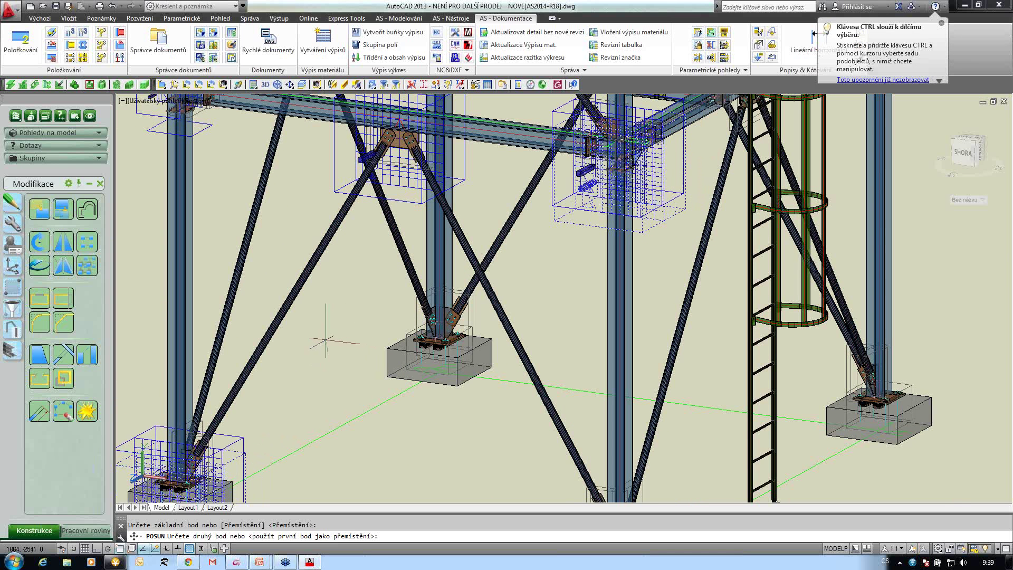
key(F8)
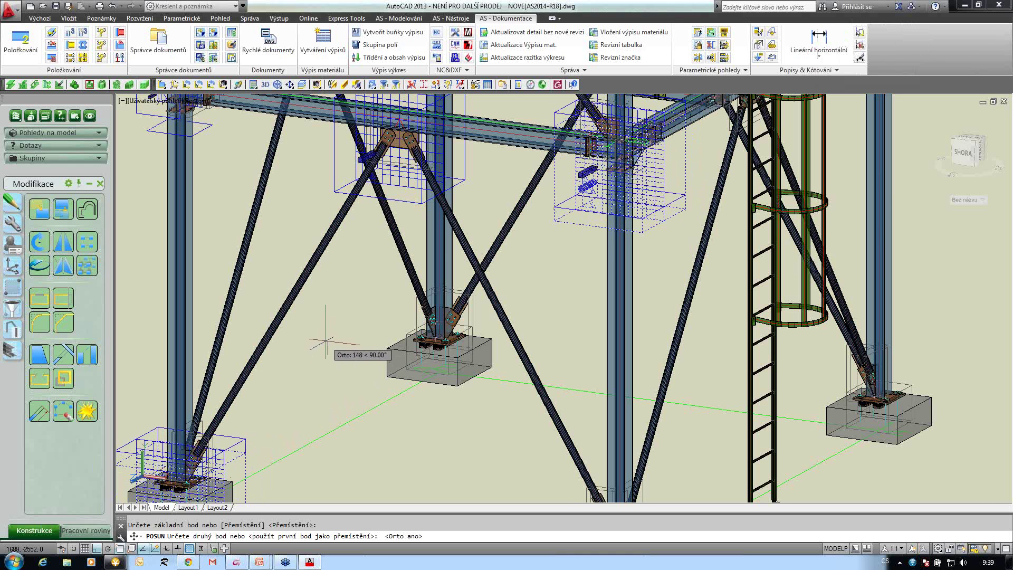
click(326, 337)
Delete the node camera at the joint of the lower front beam and front-left column, and save the drawing
scroll(287, 364, down, 3)
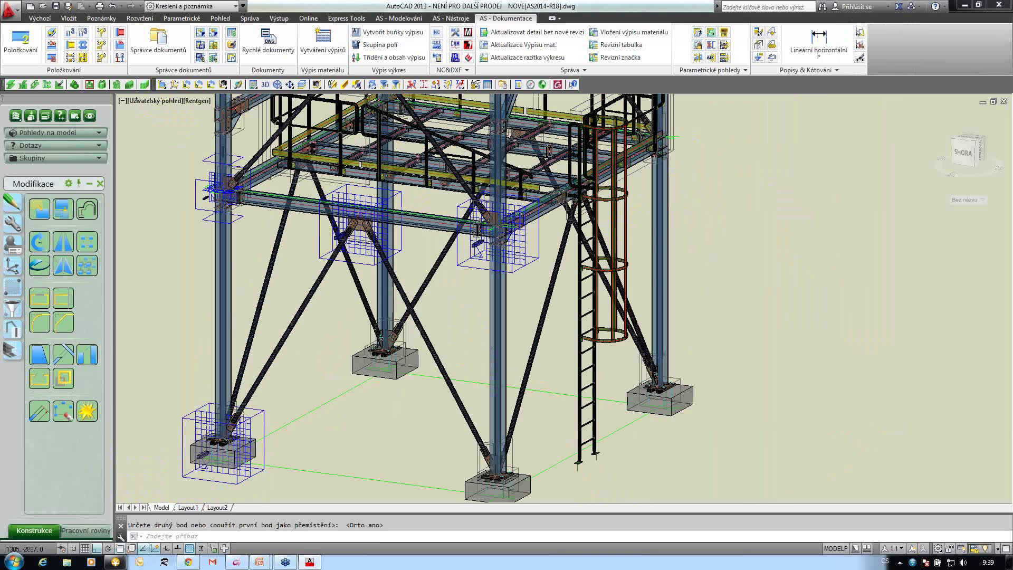
middle_drag(296, 367, 321, 380)
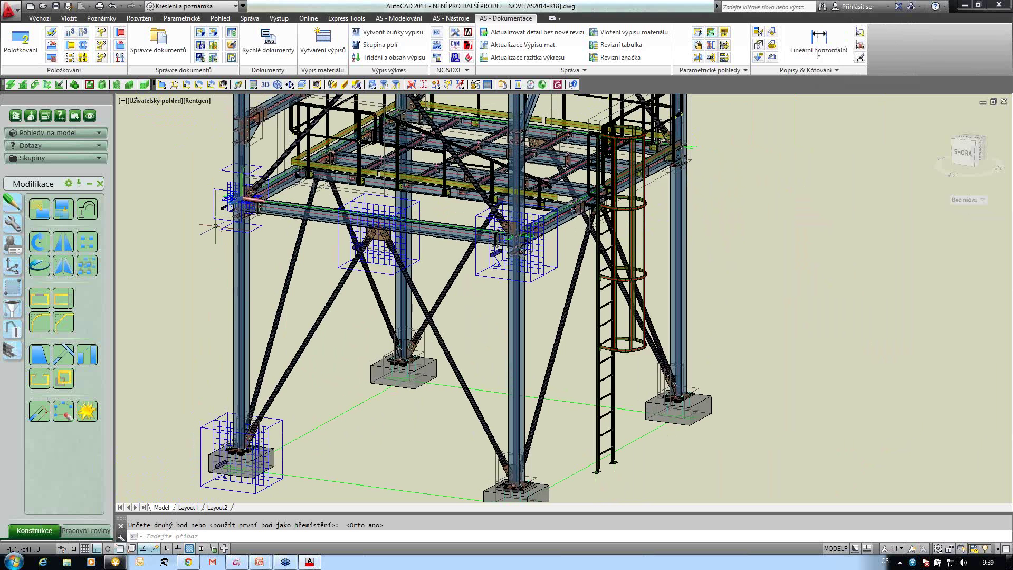
click(223, 229)
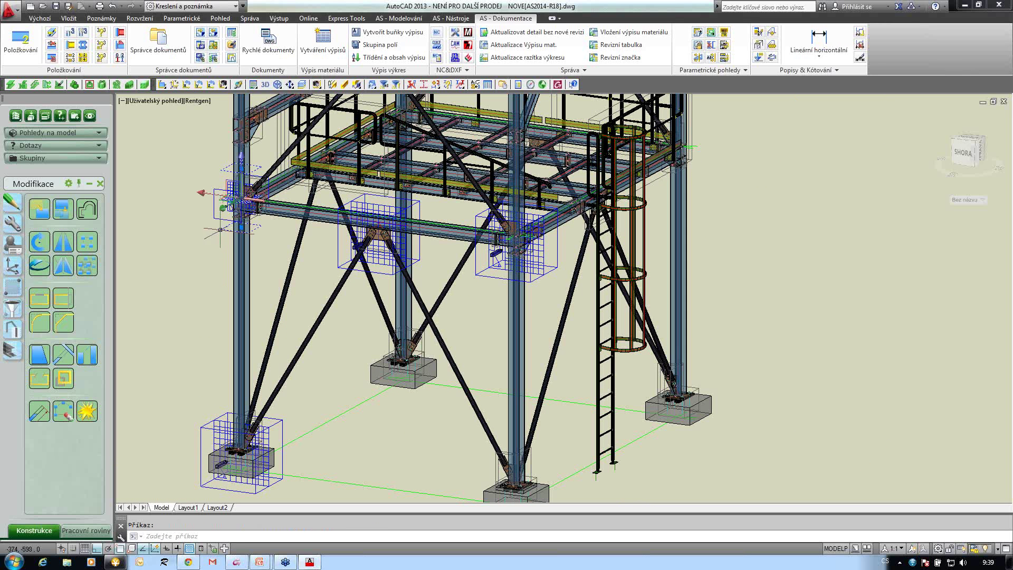
key(Delete)
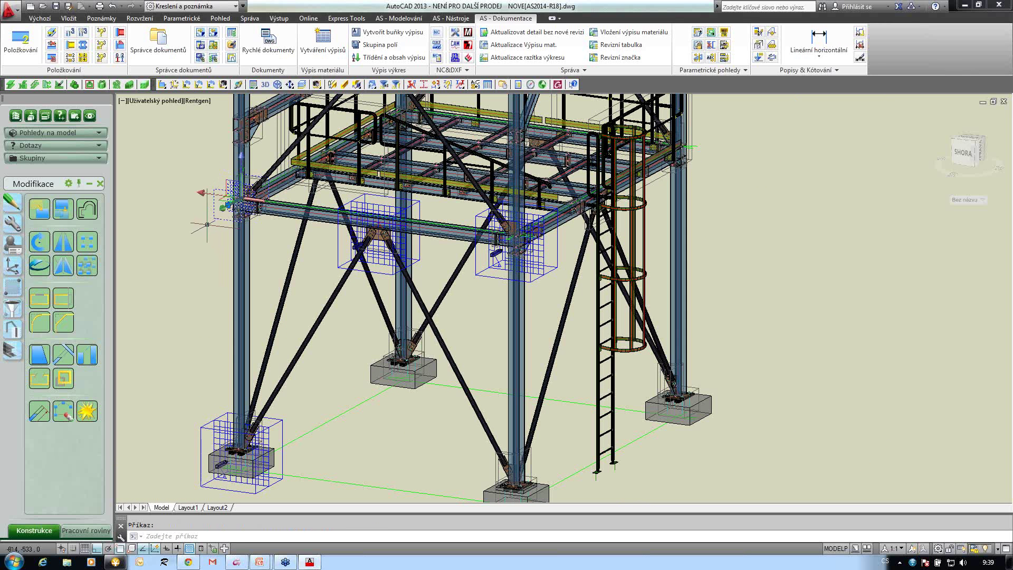
middle_drag(454, 234, 465, 231)
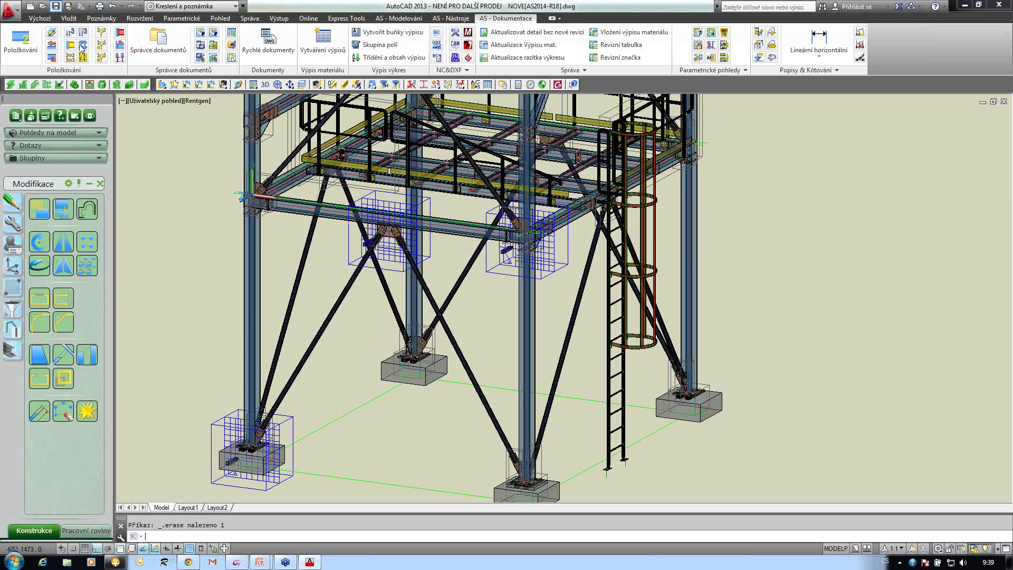
click(57, 7)
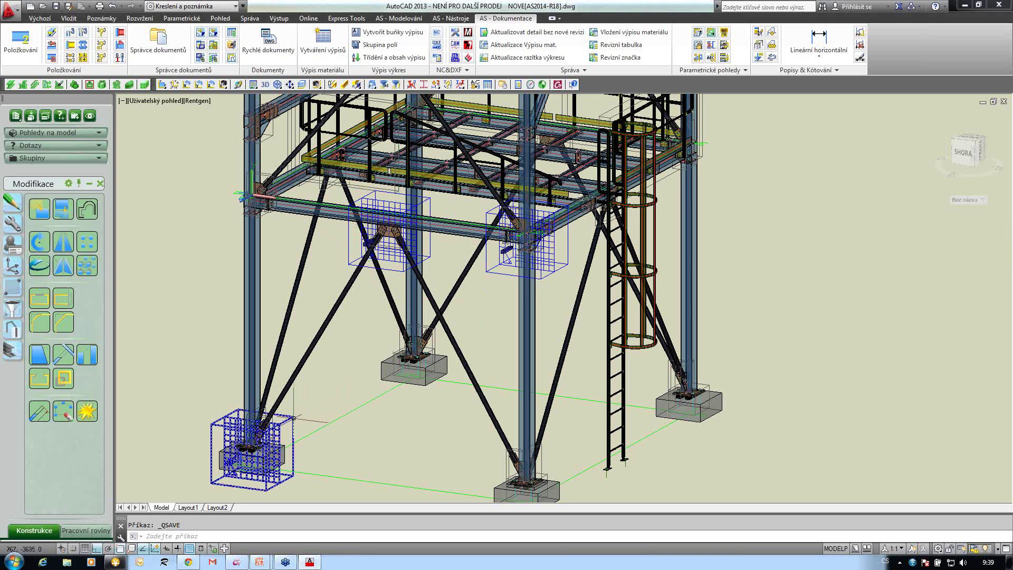
In the drawing style manager, open the object presentation list of view PROJEKT Řez VSO ČZ400 Koty, Popis profilů under _MOJE_STYLY
mouse_move(294, 417)
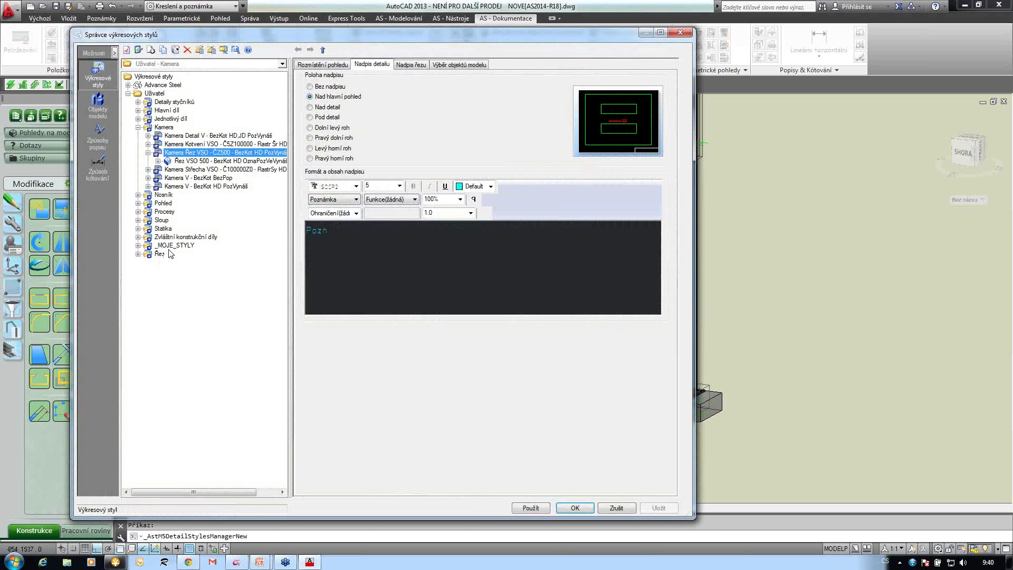
click(171, 246)
click(138, 246)
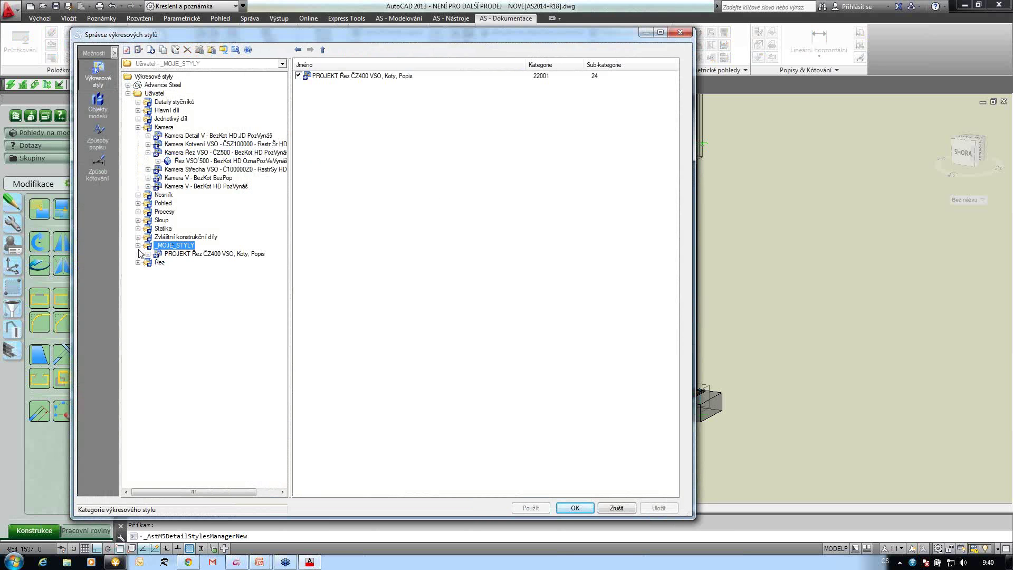
click(188, 253)
click(148, 254)
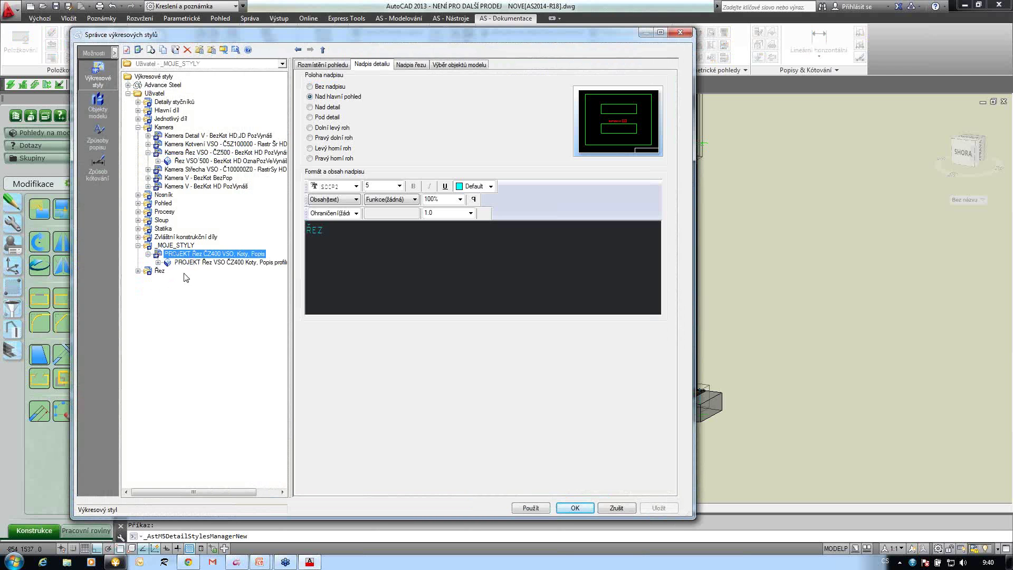
click(188, 263)
click(158, 262)
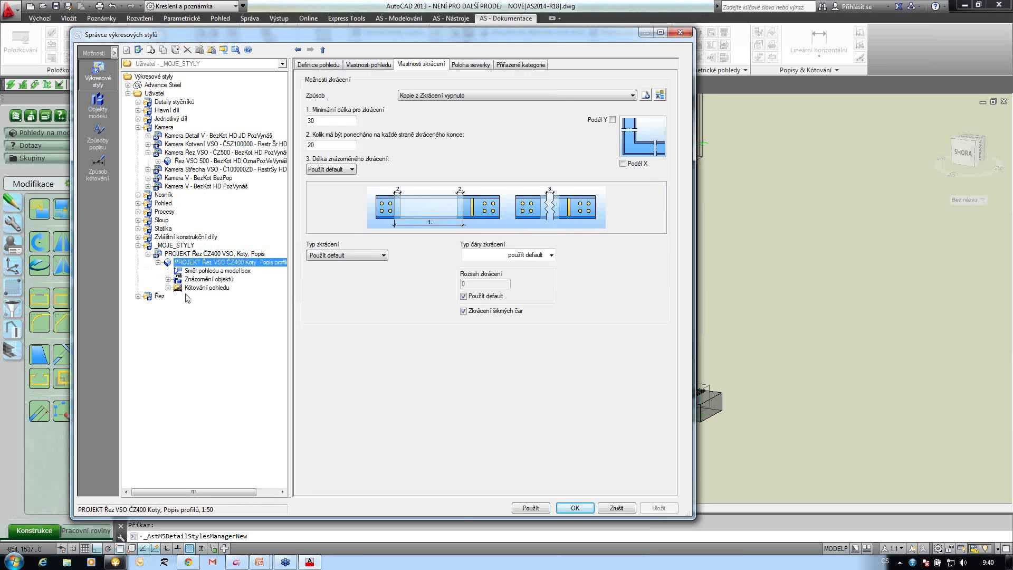
click(205, 279)
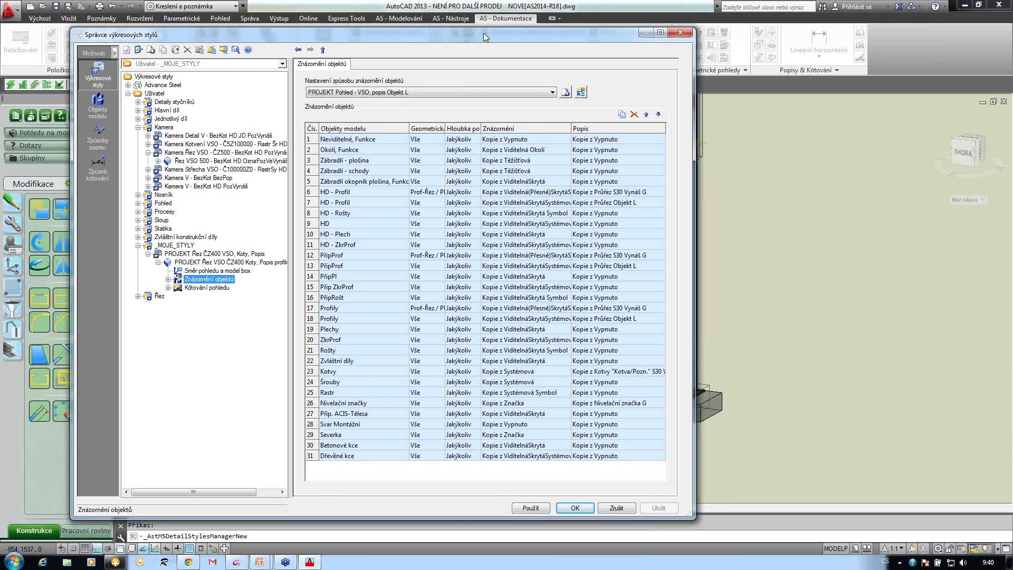
drag(483, 32, 500, 23)
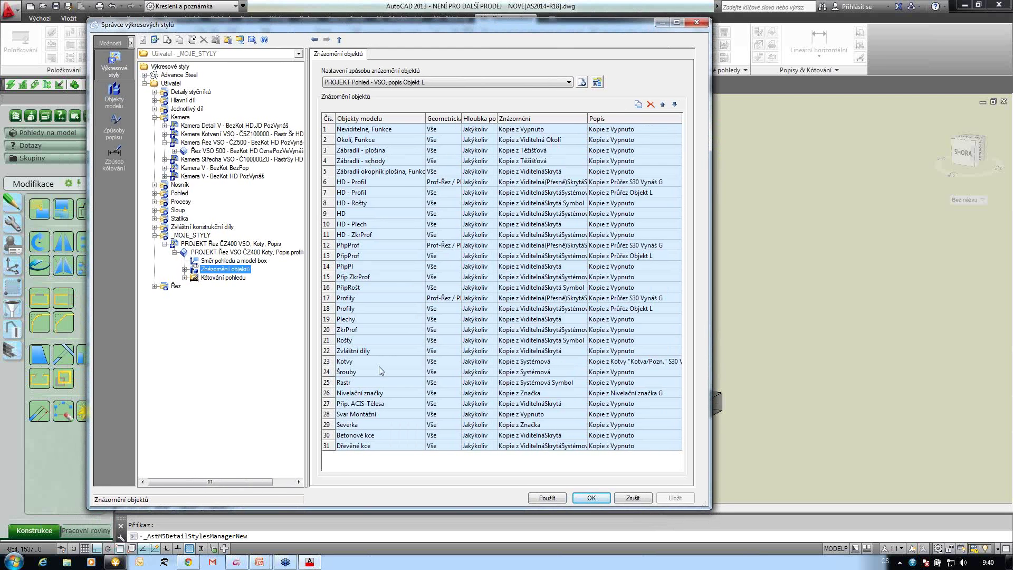
Duplicate the Severka row in the object presentation list, save it, and change the copy's model object to Kamery
click(332, 424)
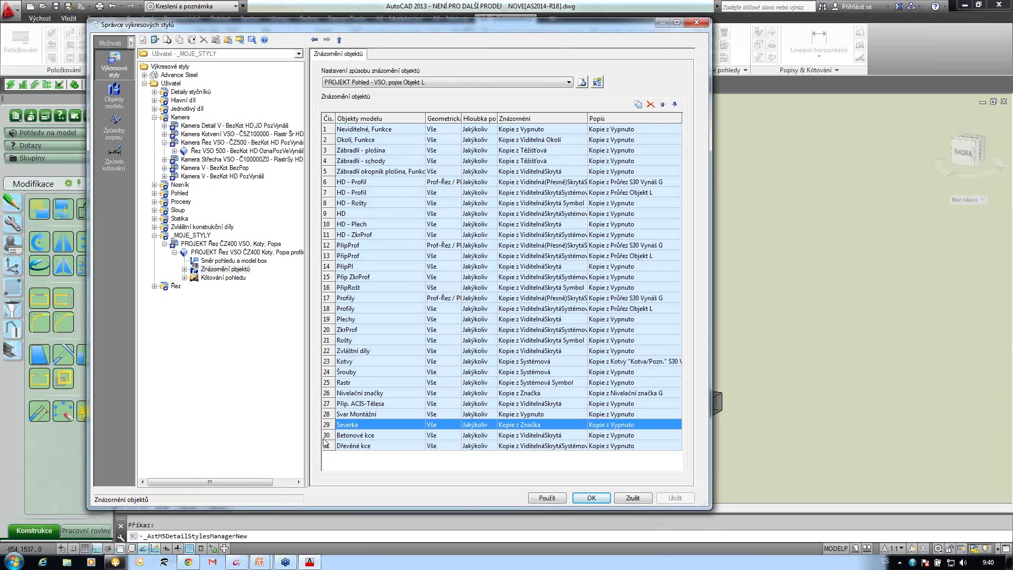
click(639, 104)
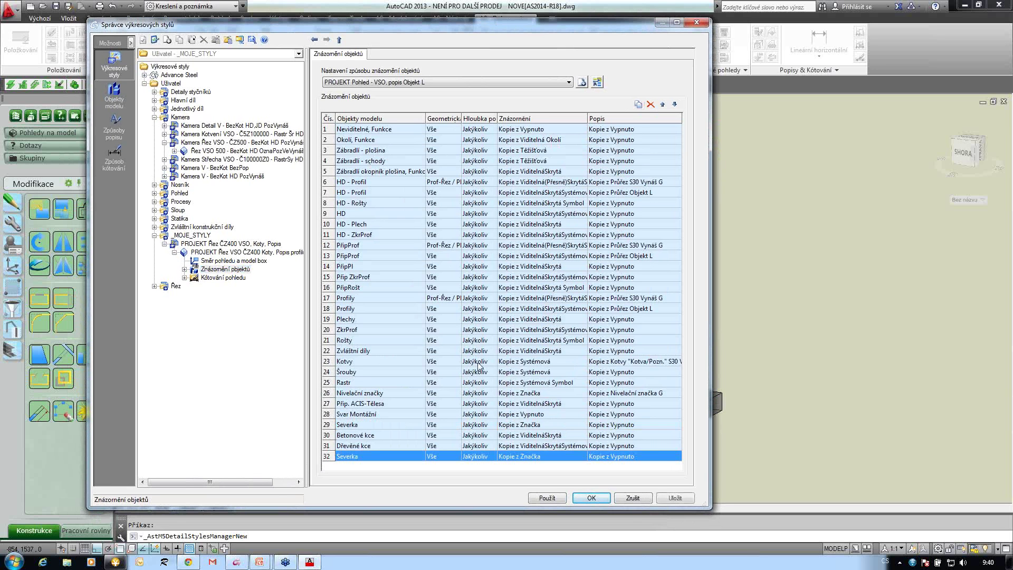
click(676, 498)
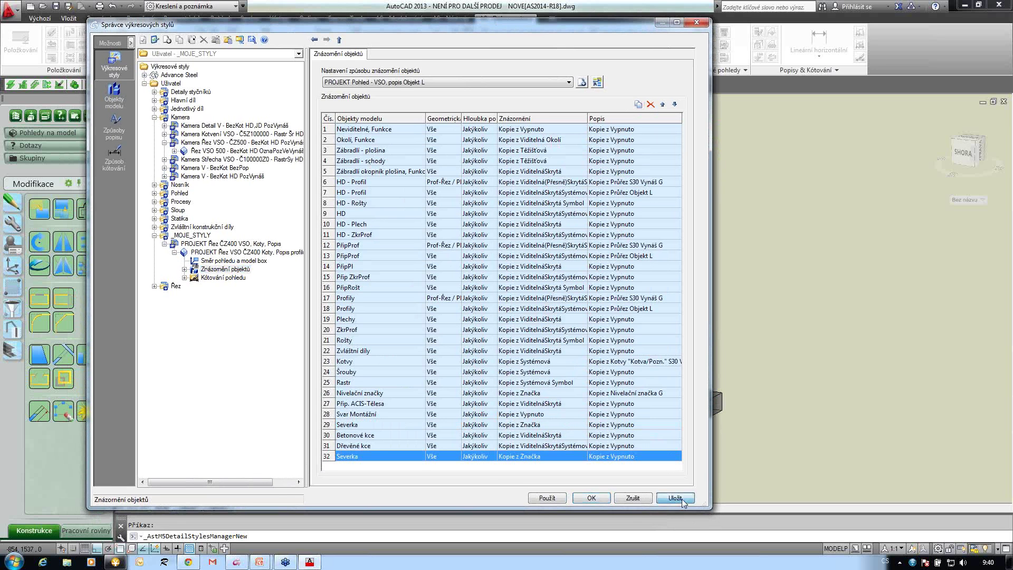
double_click(328, 457)
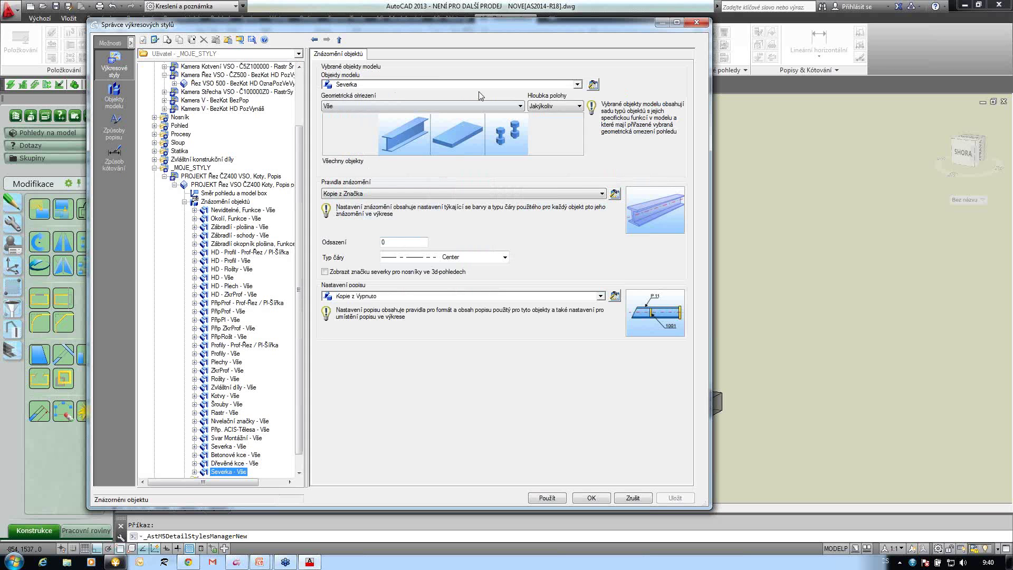
click(577, 85)
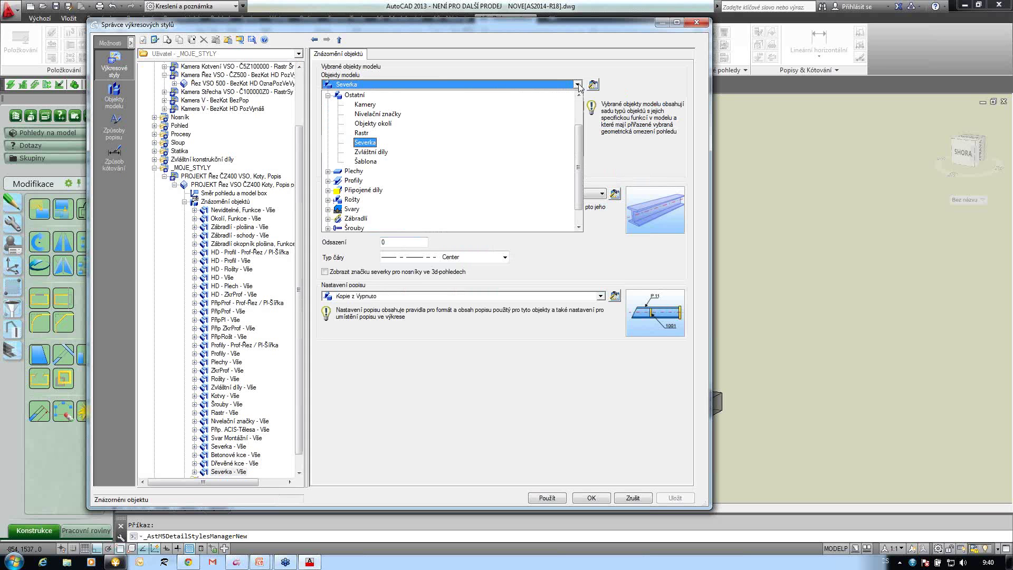
click(372, 105)
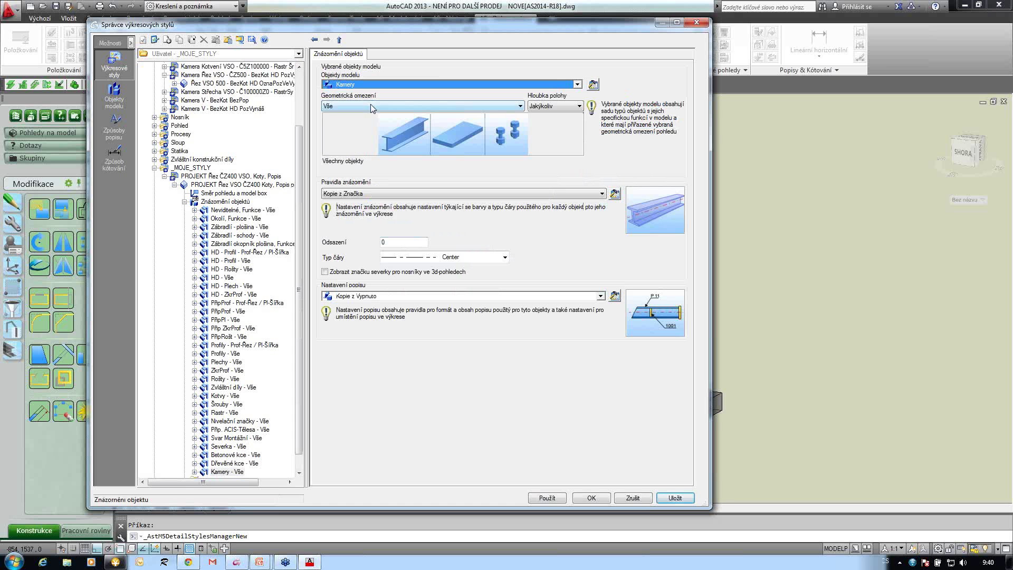
Set the presentation rule of the Kamery entry to Značka and return to the object presentation list
click(339, 195)
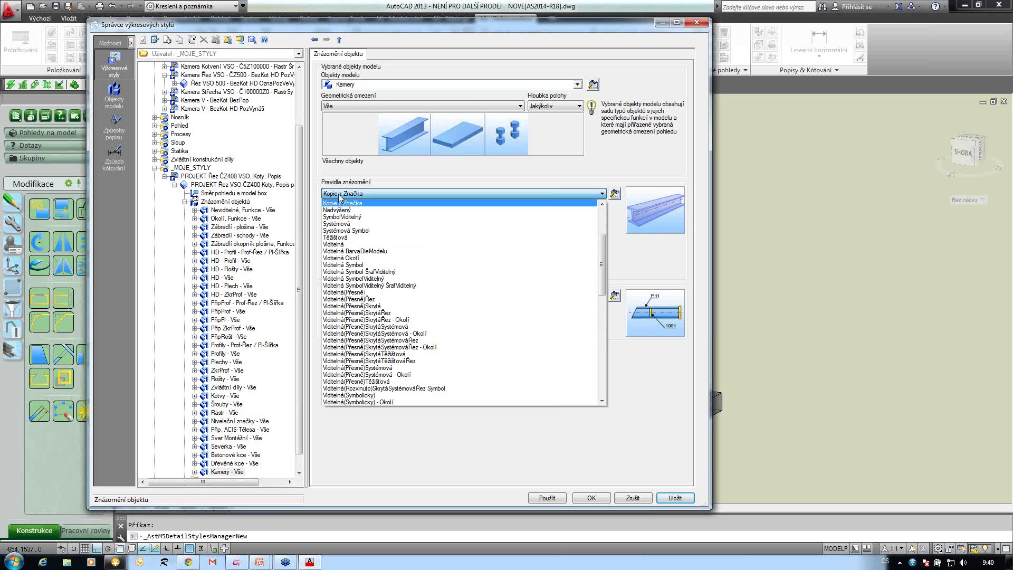
scroll(339, 197, up, 2)
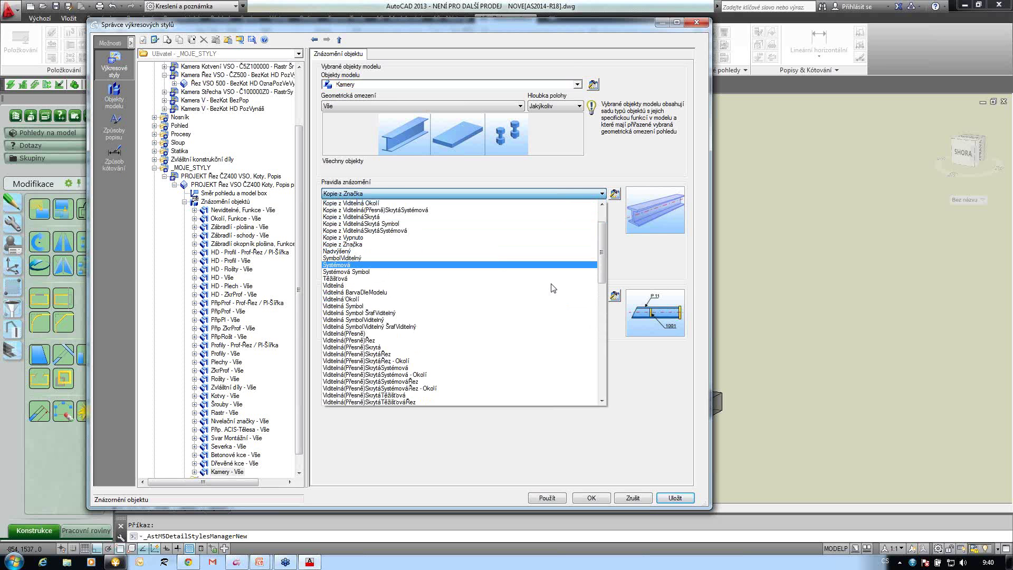
scroll(602, 270, up, 2)
drag(602, 271, 602, 396)
click(340, 403)
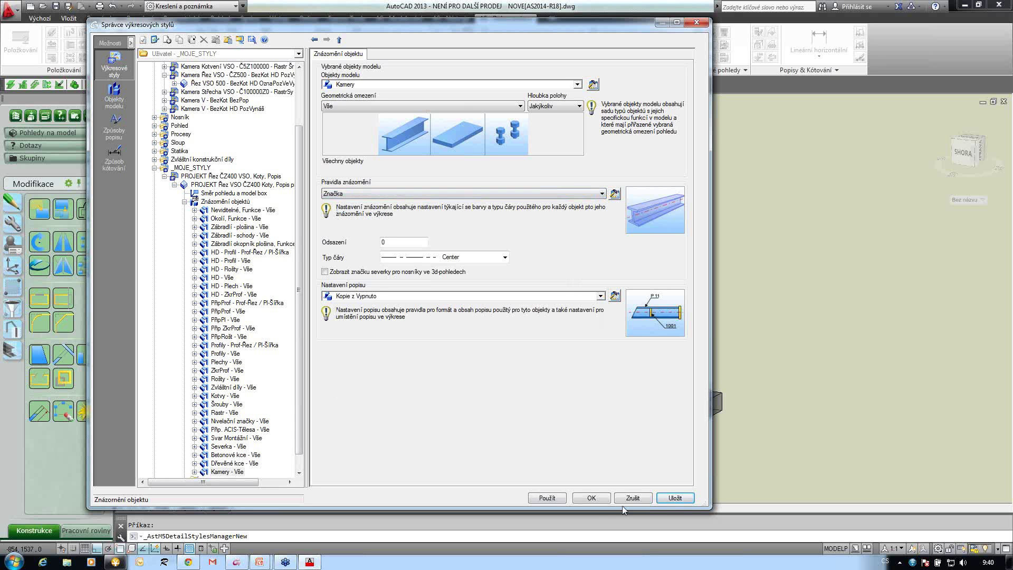
click(225, 203)
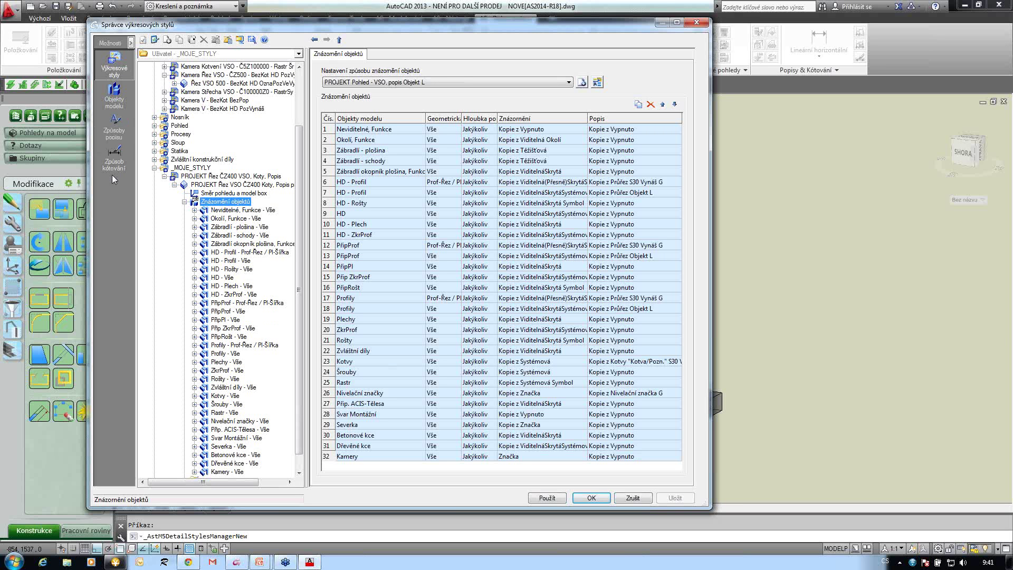
Open the user labelling methods and select Pozn. pro zkružené profily Vynáš G in the Poznámky group
click(114, 133)
click(117, 137)
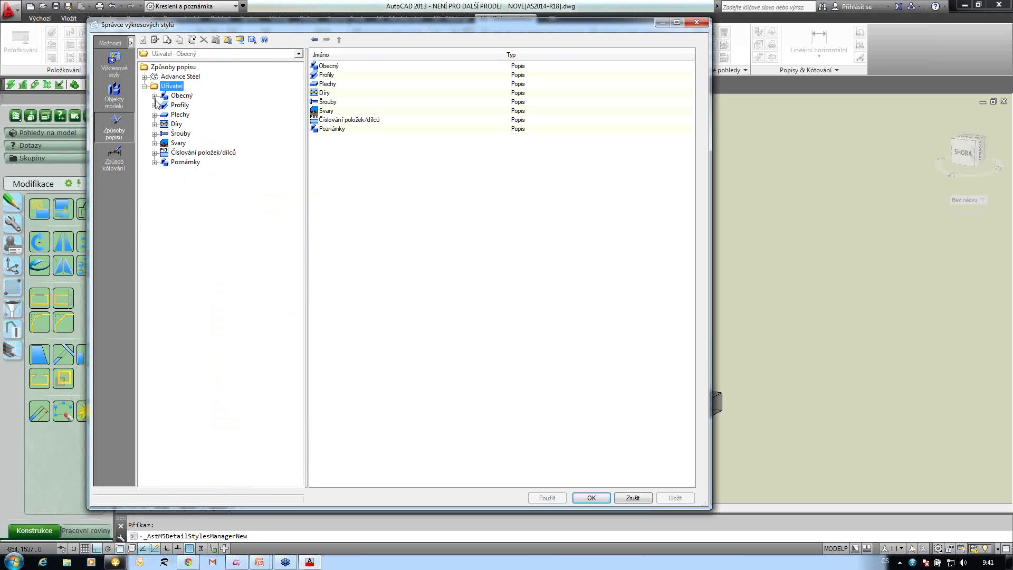
click(154, 163)
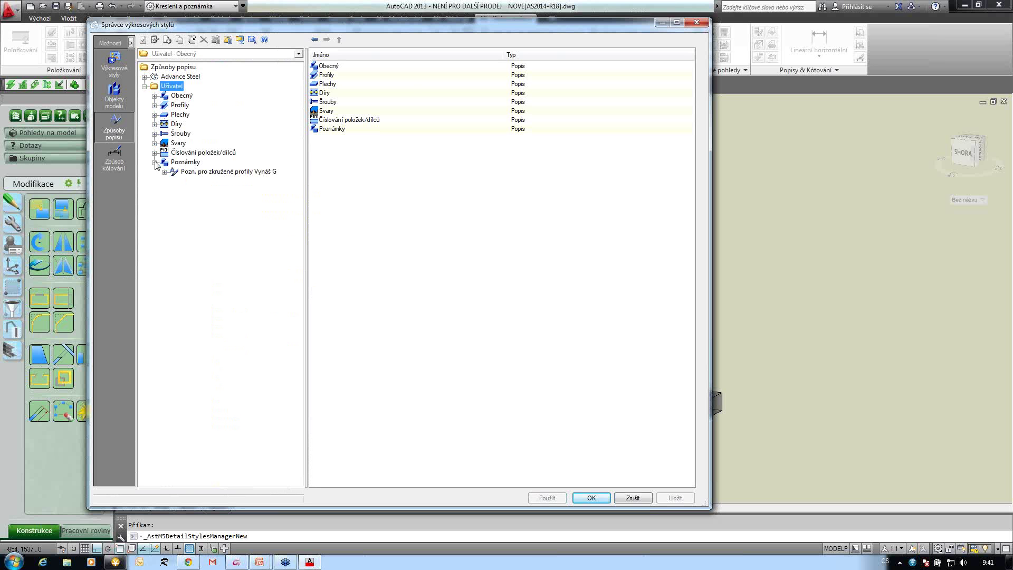
click(208, 174)
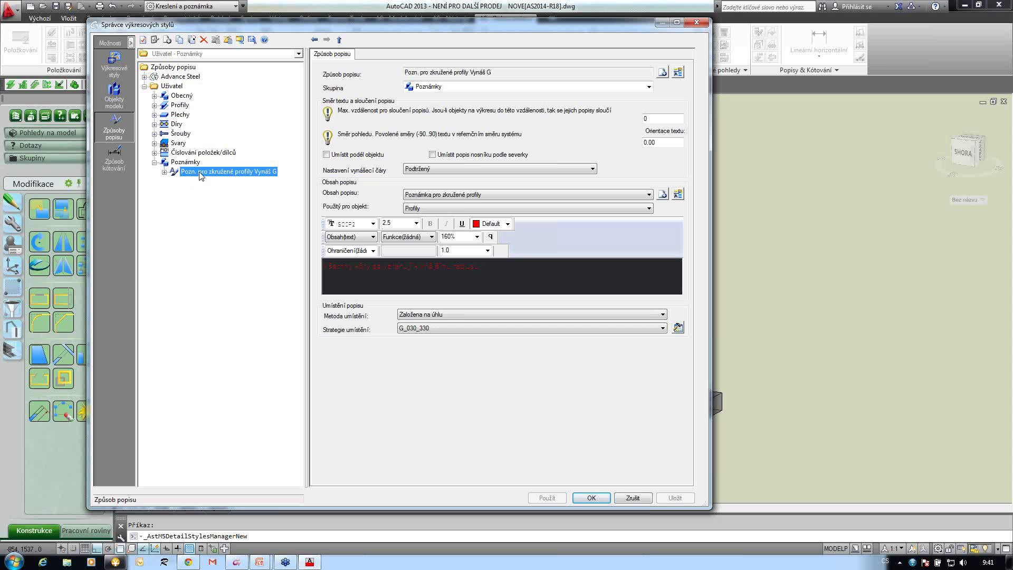
click(154, 96)
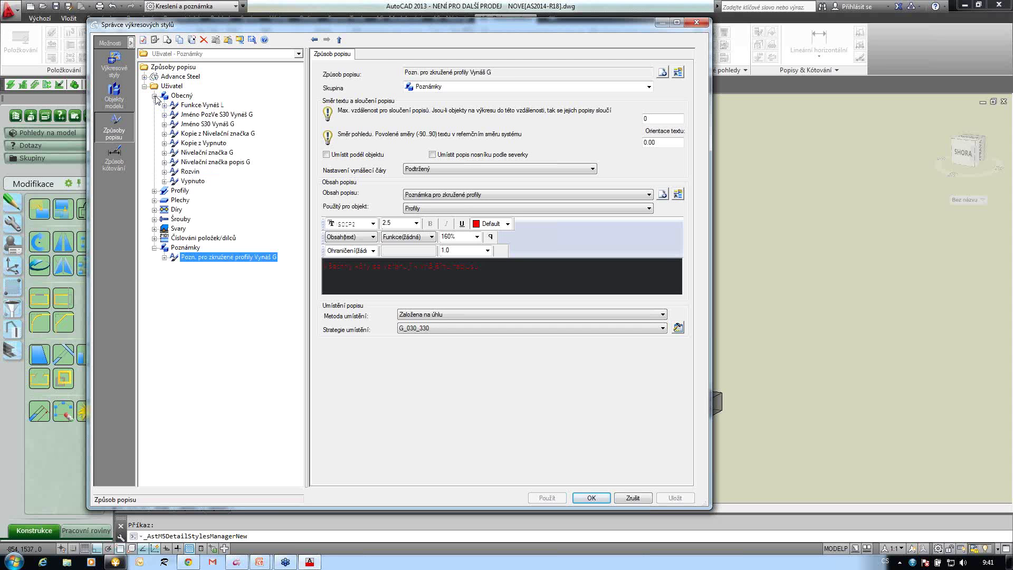
click(154, 96)
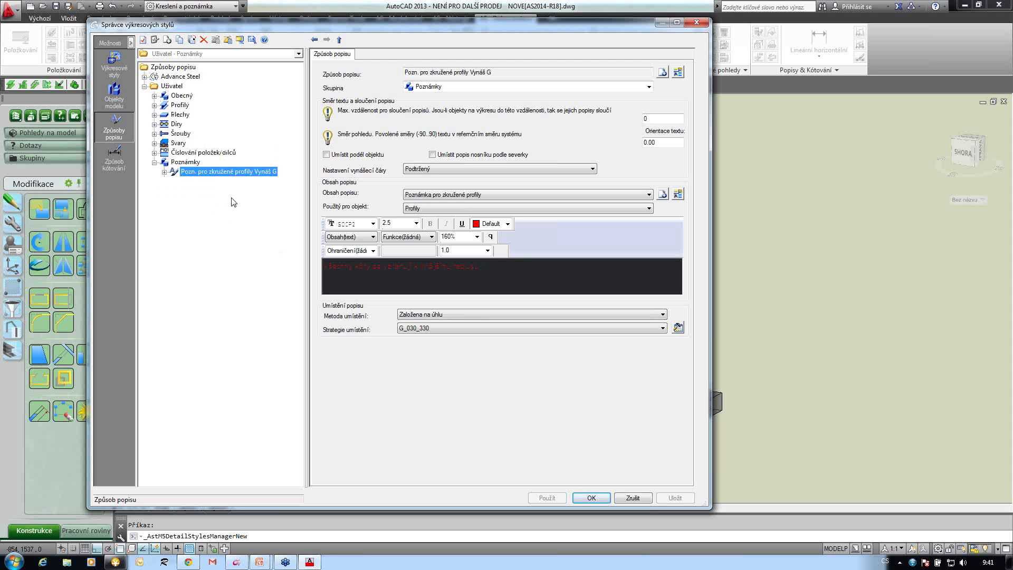
Duplicate the labelling method Pozn. pro zkružené profily Vynáš G under the name Popis kamery Vynáš G
click(663, 71)
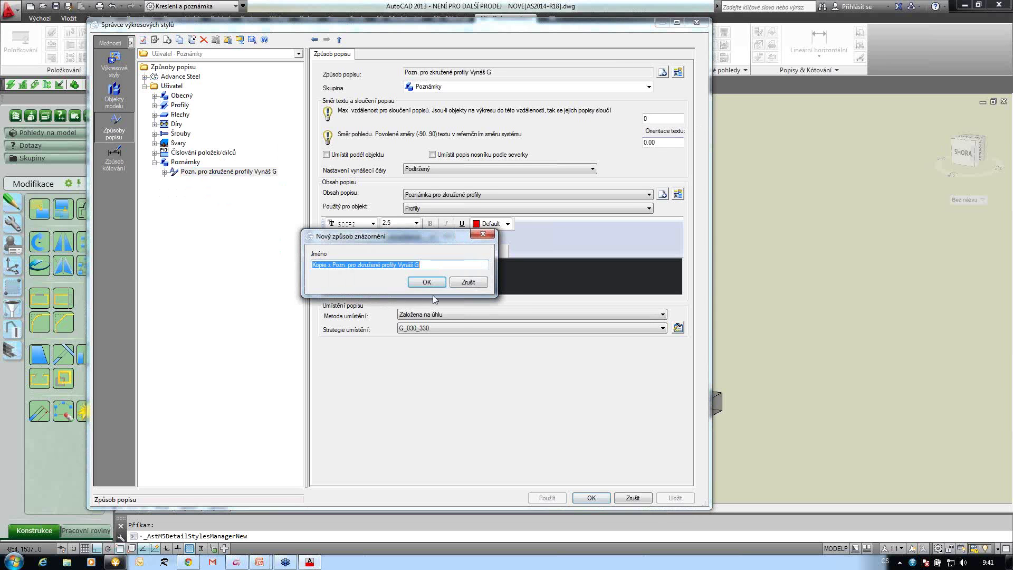
drag(396, 269, 279, 271)
text(pO)
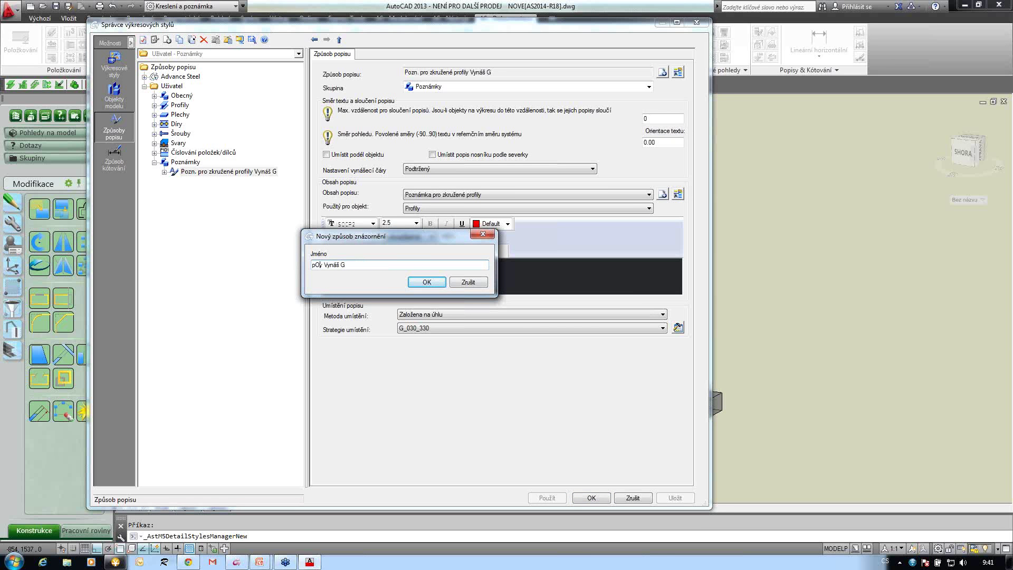
key(BackSpace)
key(BackSpace)
text(Popis kamery)
key(BackSpace)
click(427, 281)
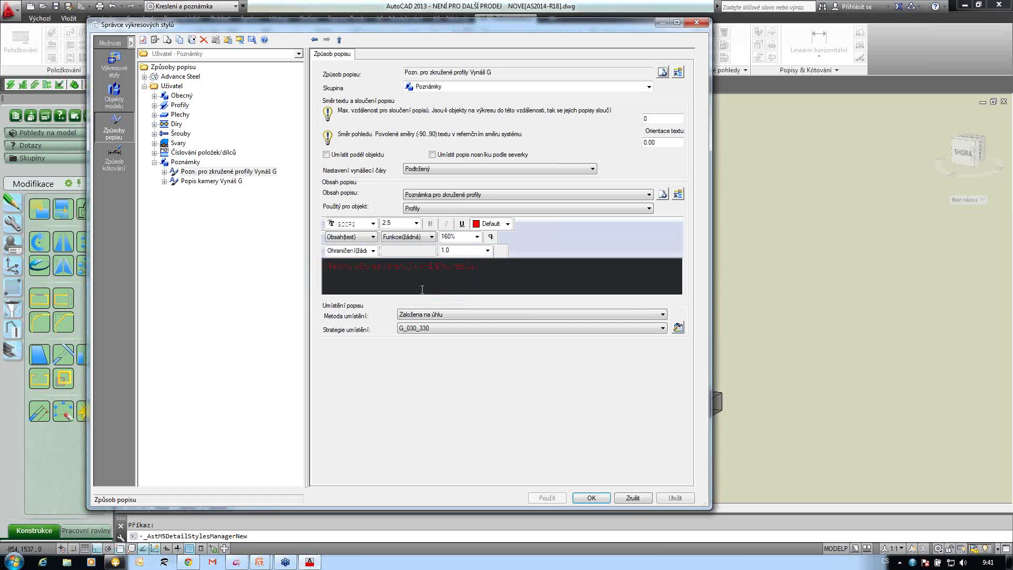
click(678, 498)
Duplicate the label content definition of the open method as Popis kamery and save the change
click(663, 194)
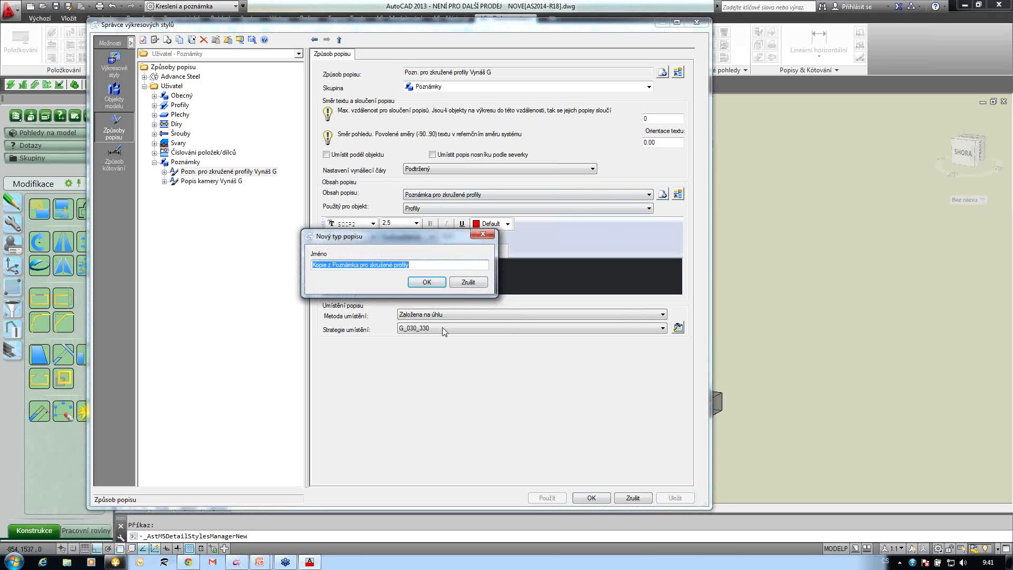
text(Popis kamery)
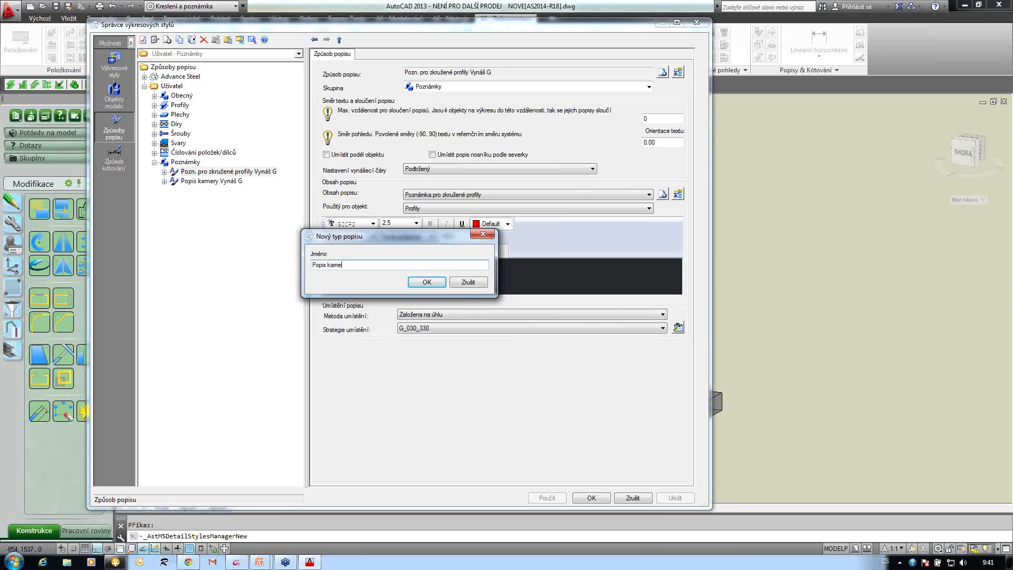
click(427, 282)
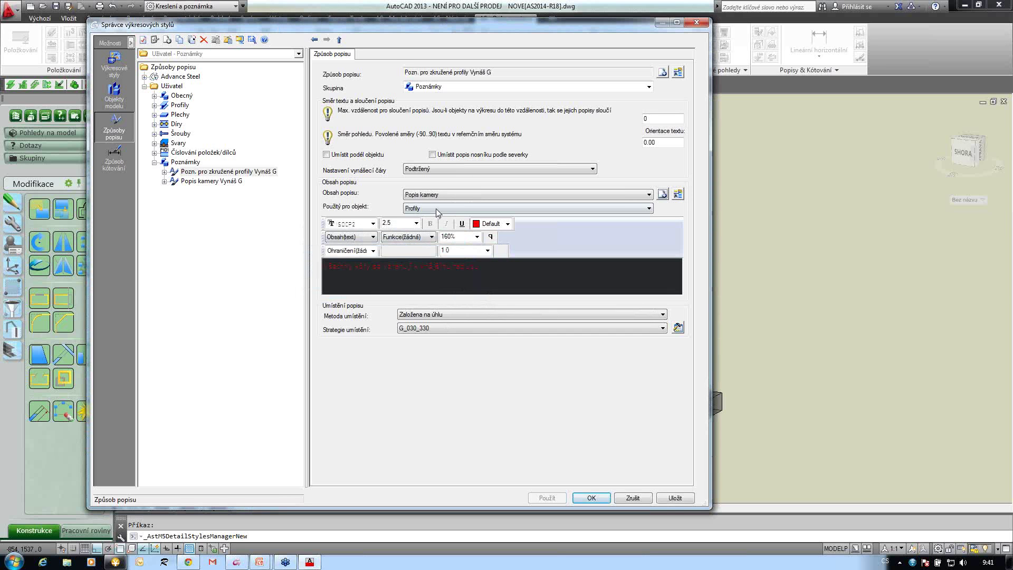
click(668, 498)
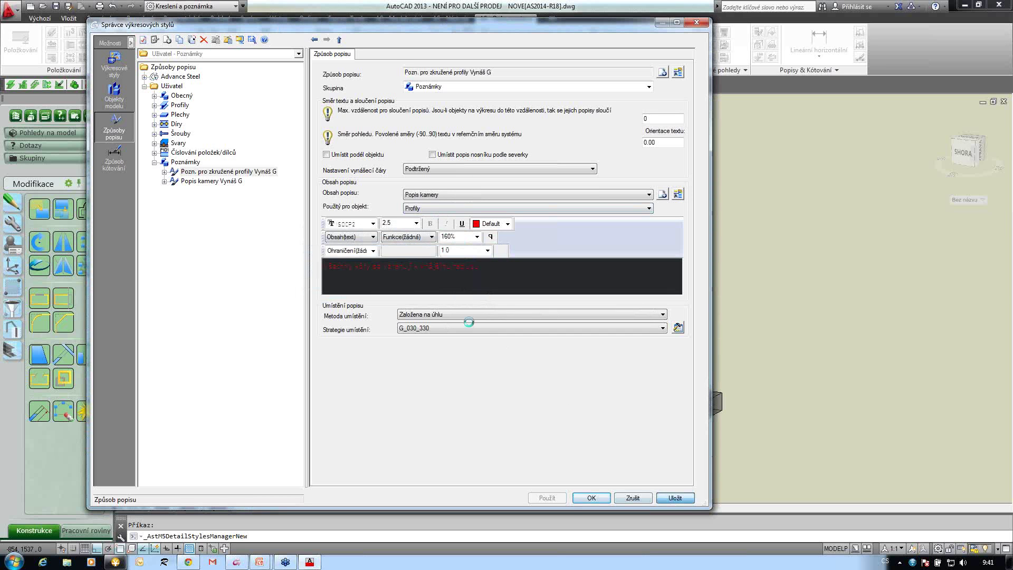
Assign the Popis kamery label content to Kamery objects and insert the Popis typu kamery field as its text
click(442, 209)
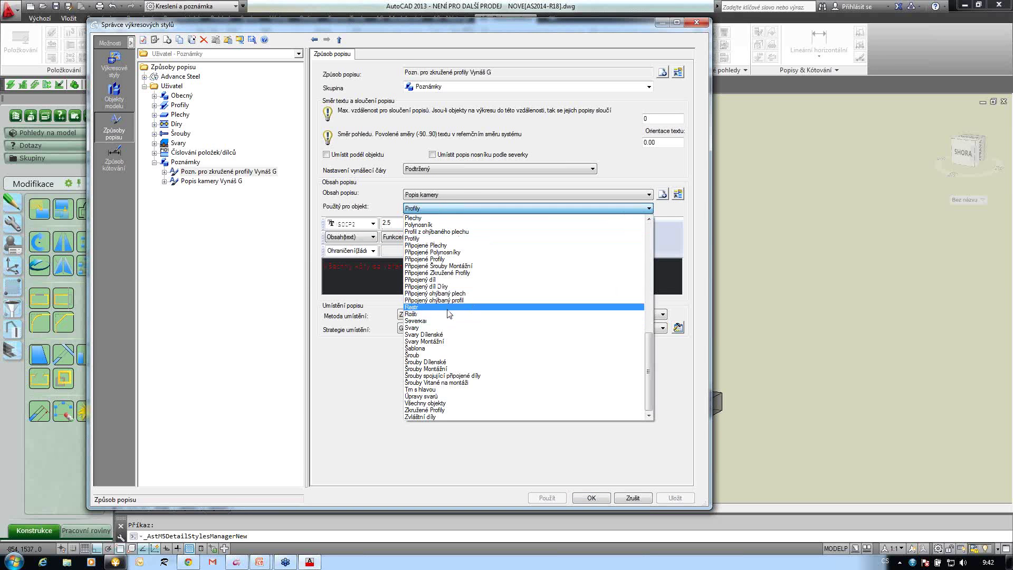
scroll(449, 313, up, 4)
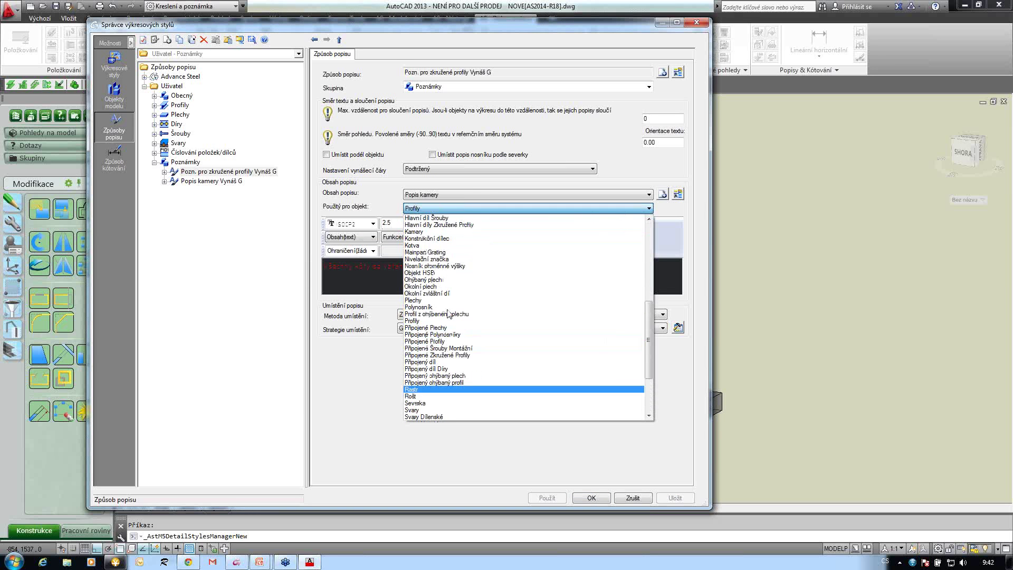
click(420, 235)
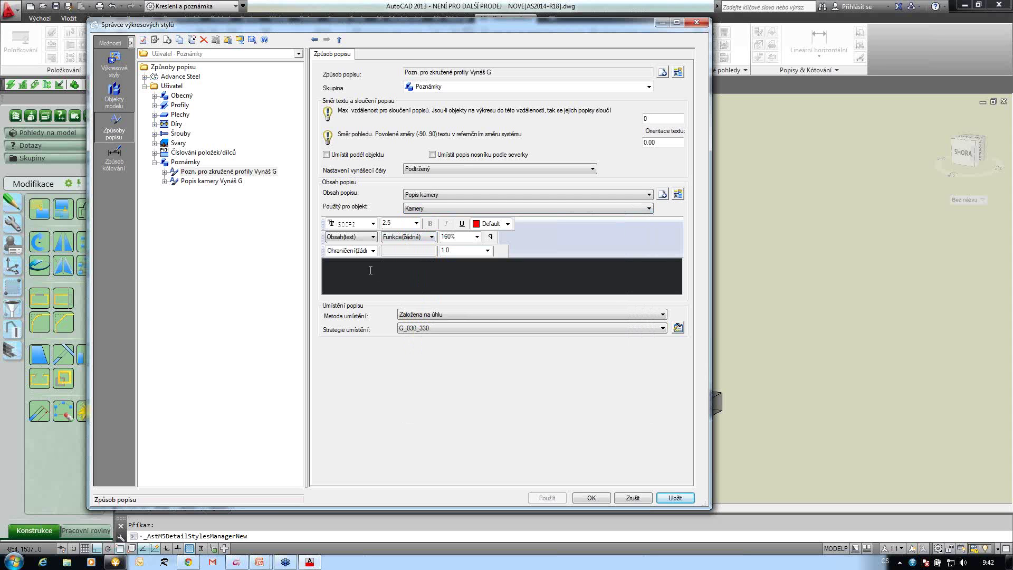
click(338, 238)
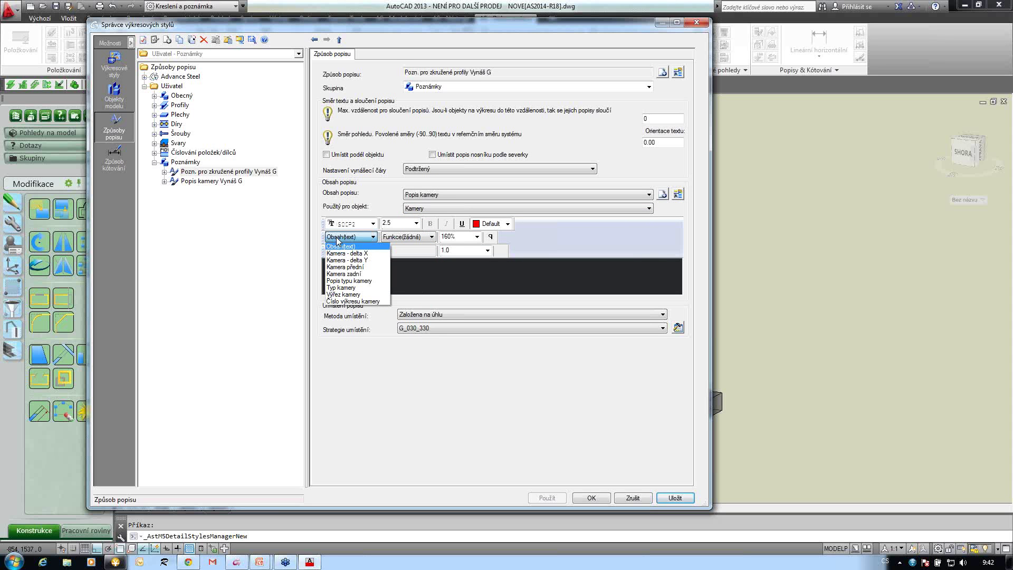
click(349, 281)
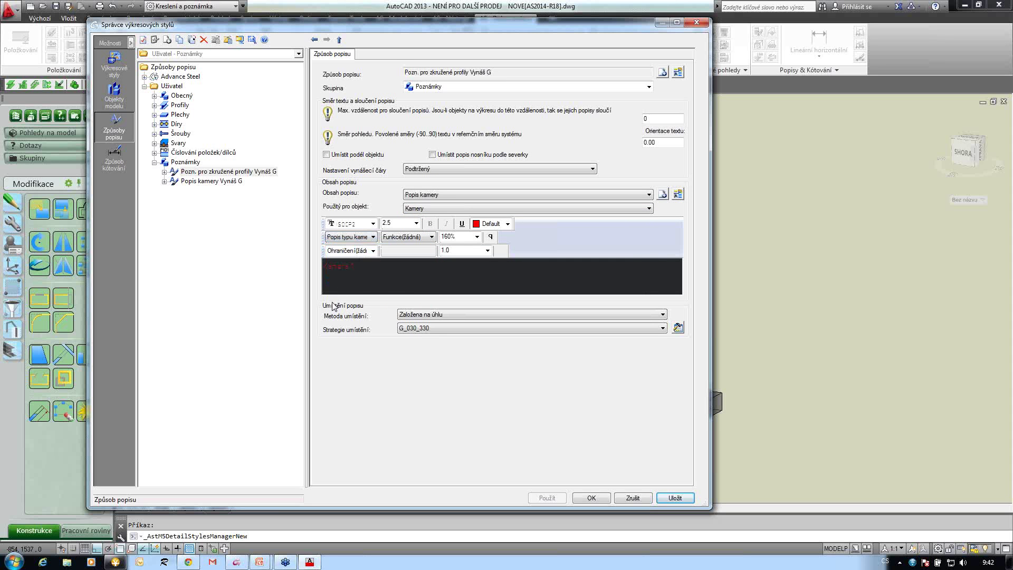
Enclose the camera type field in the label content with a rounded rectangular frame
click(374, 267)
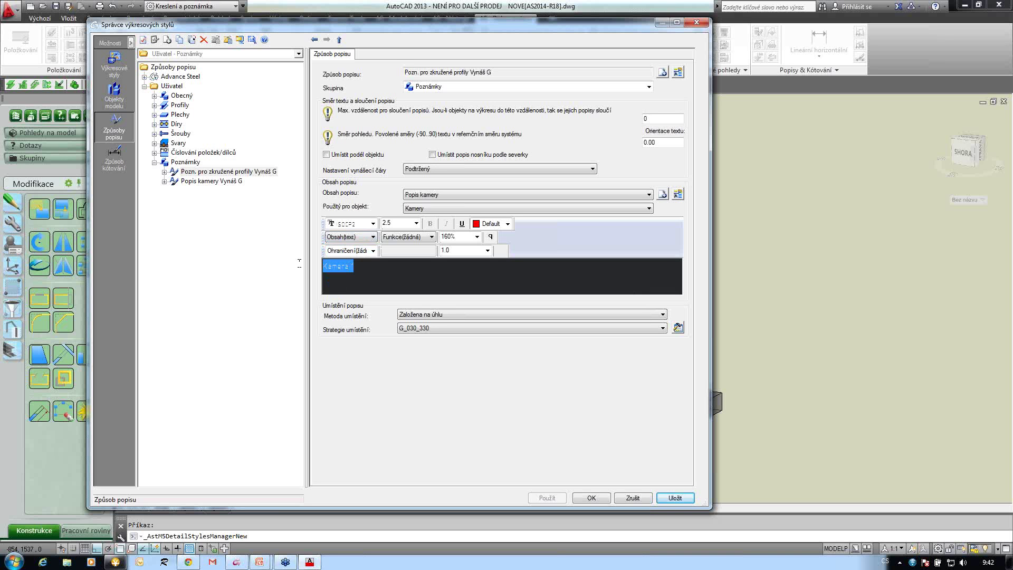
click(348, 250)
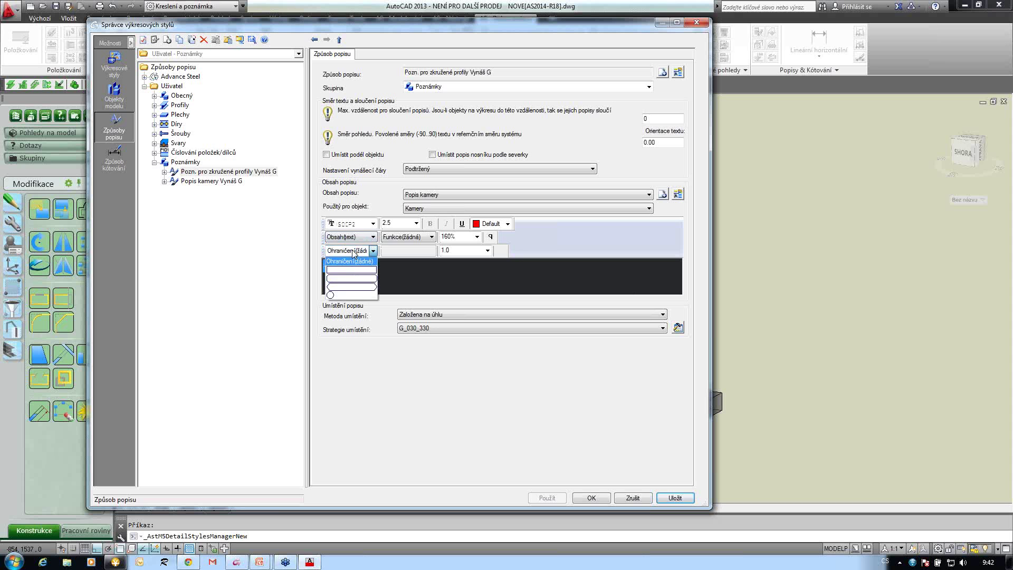
click(346, 283)
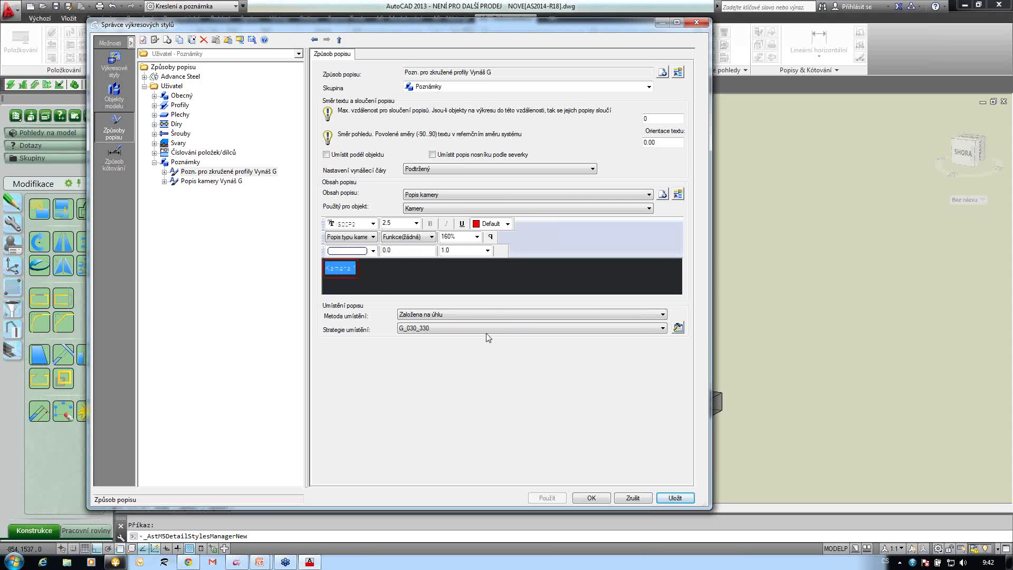
Set the label placement method to Založena na ploše with strategy Všechny 5 - 50 mm and save the labelling method
click(496, 315)
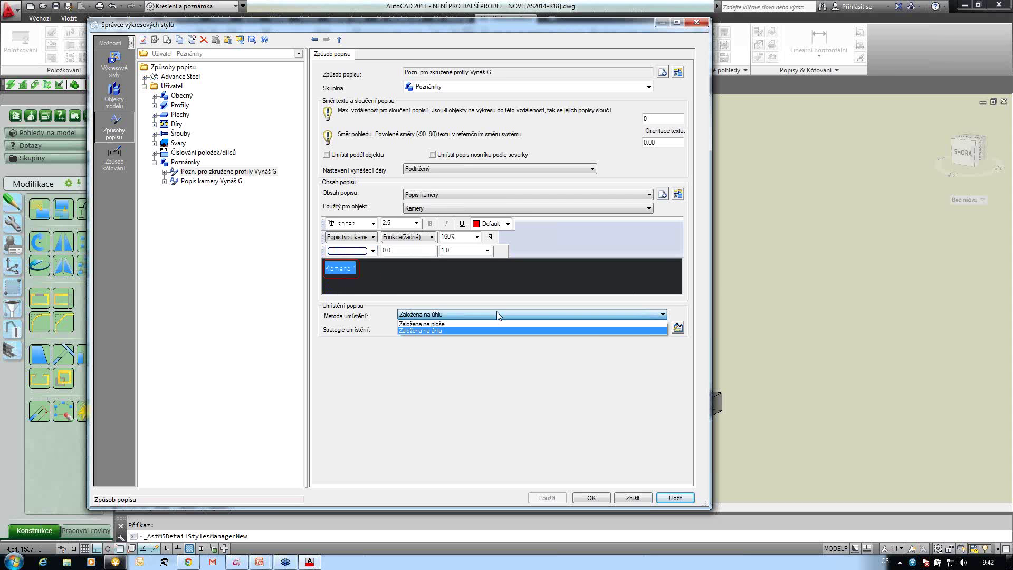
click(428, 324)
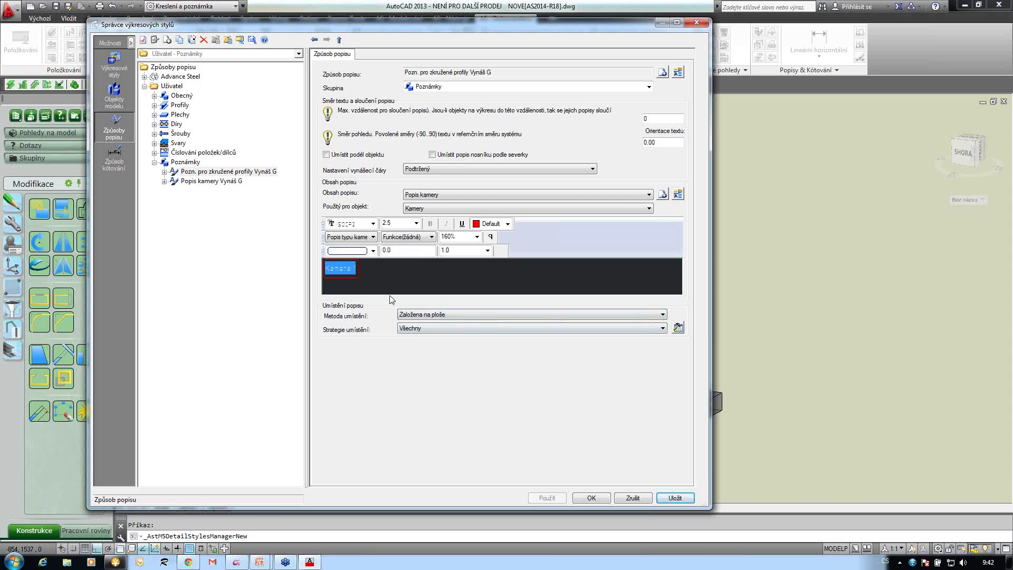
click(436, 329)
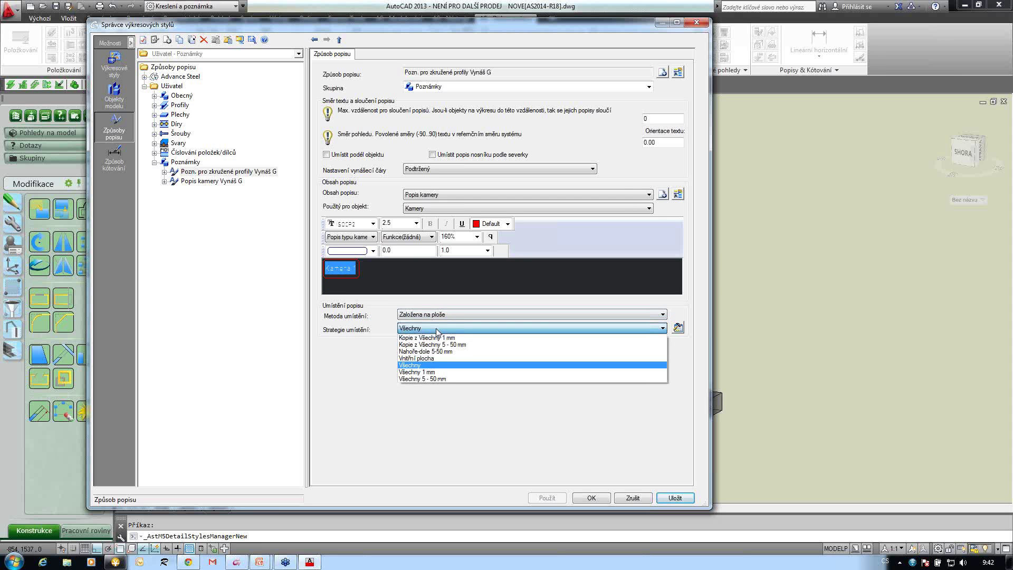
click(422, 379)
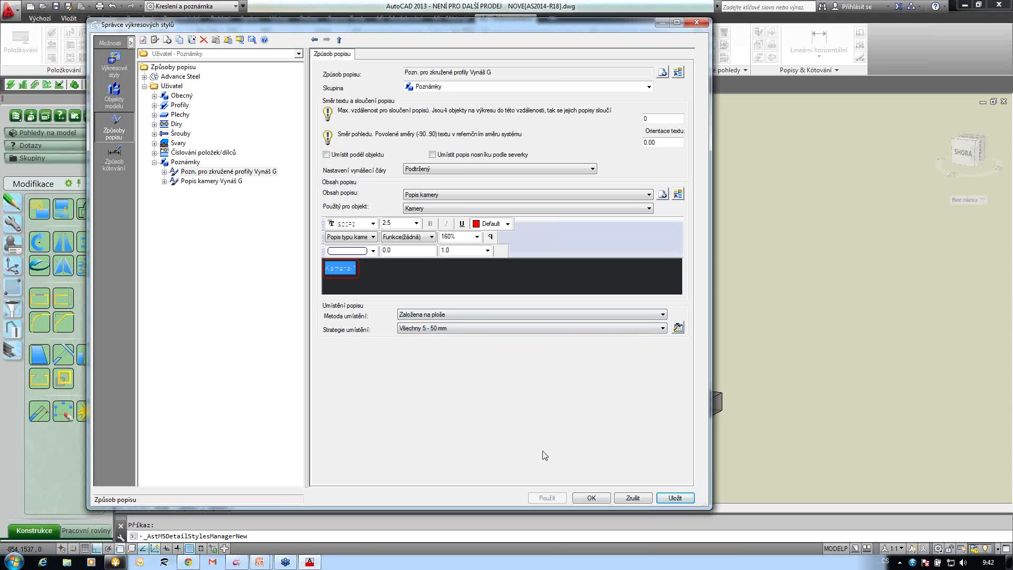
click(681, 499)
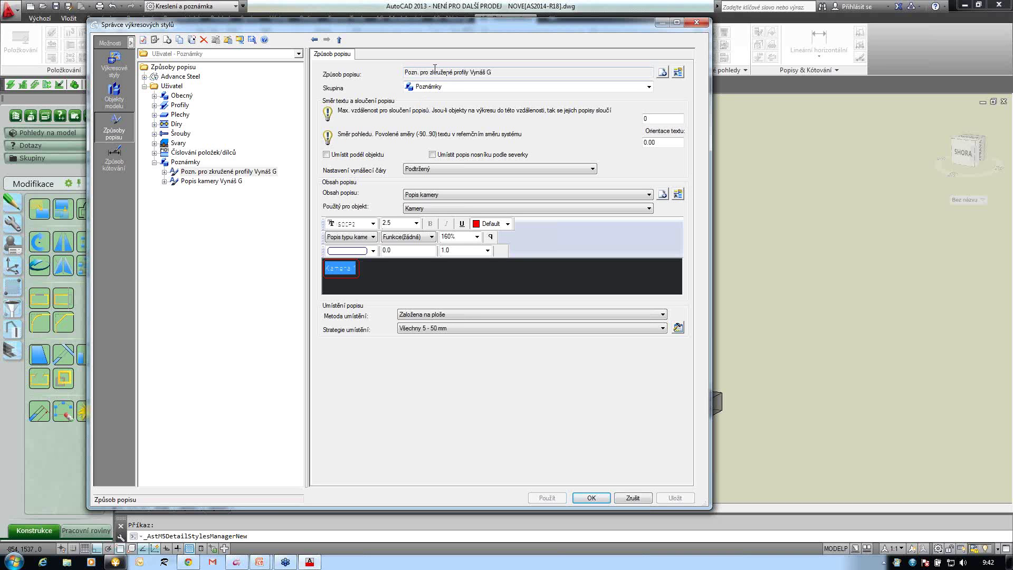
Compare the settings of Popis kamery Vynáš G with those of Pozn. pro zkružené profily Vynáš G
click(215, 182)
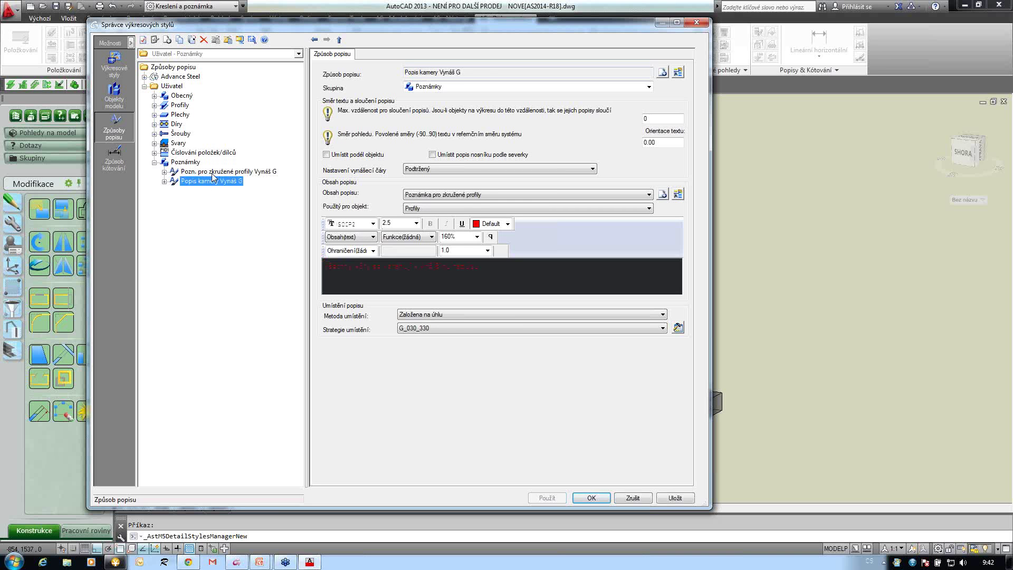
click(211, 172)
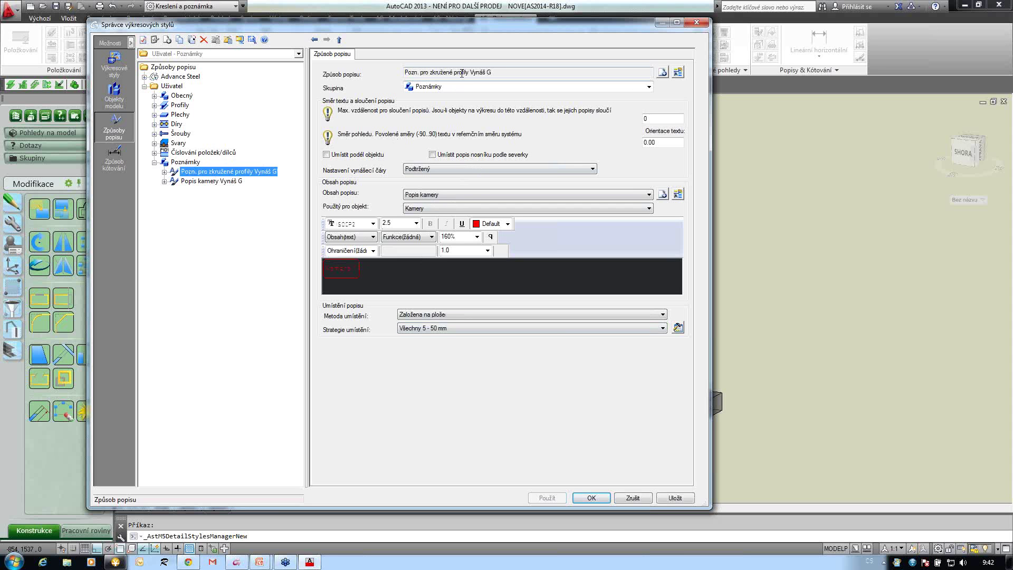
drag(502, 74, 406, 76)
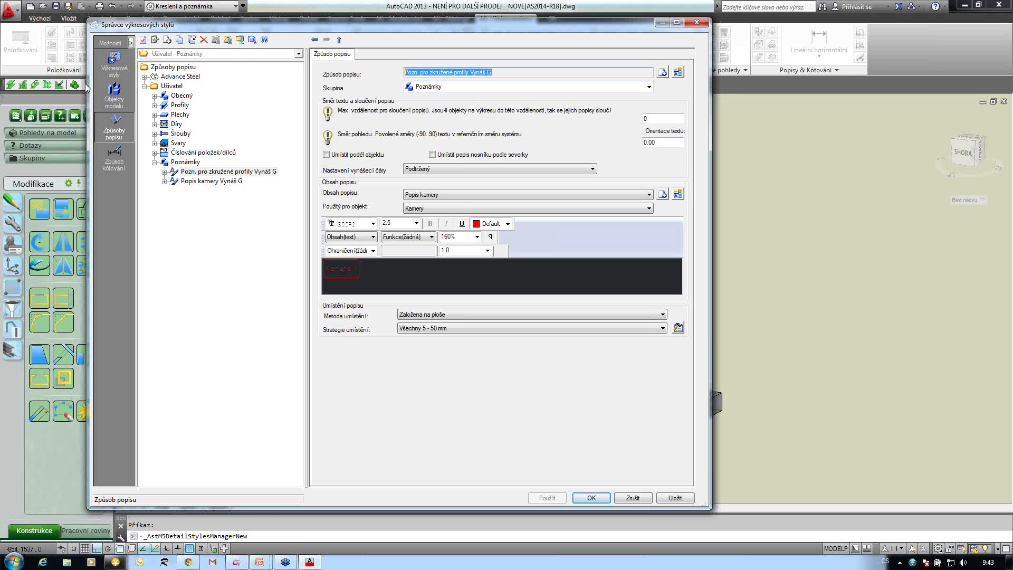
In the drawing style's object presentation list, set the Kamery label to Pozn. pro zkružené profily Vynáš G and save
click(112, 68)
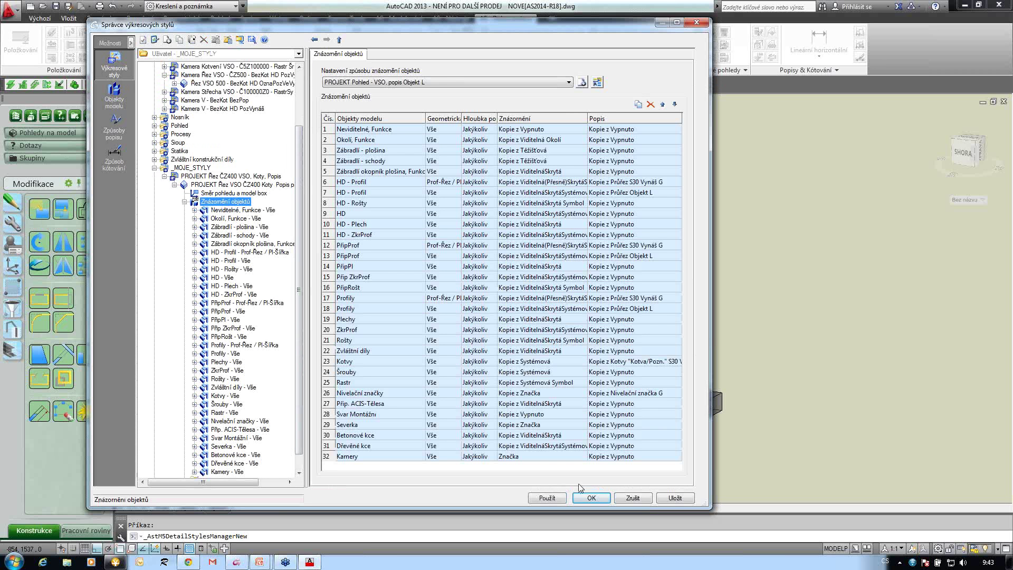
click(636, 457)
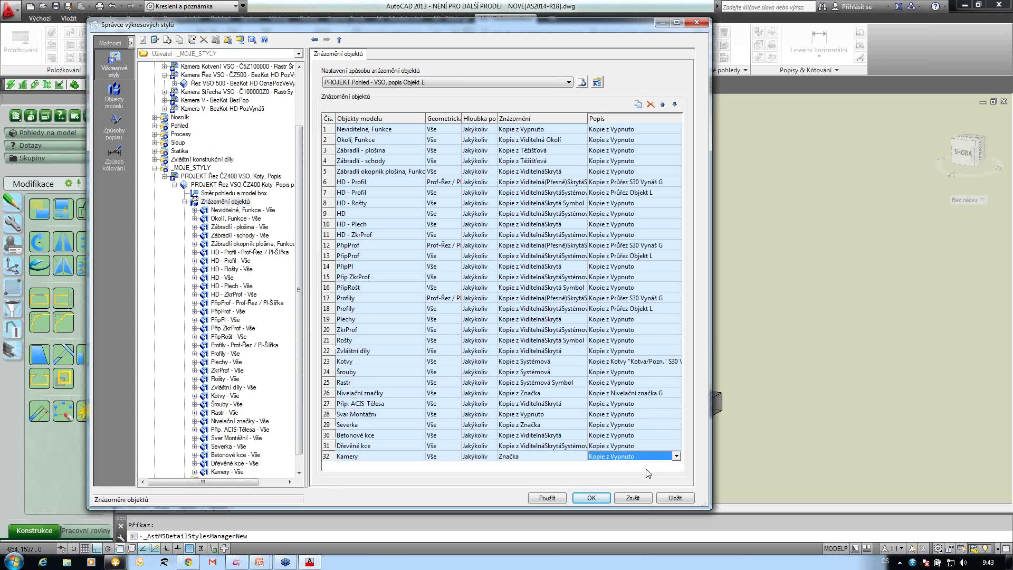
click(676, 457)
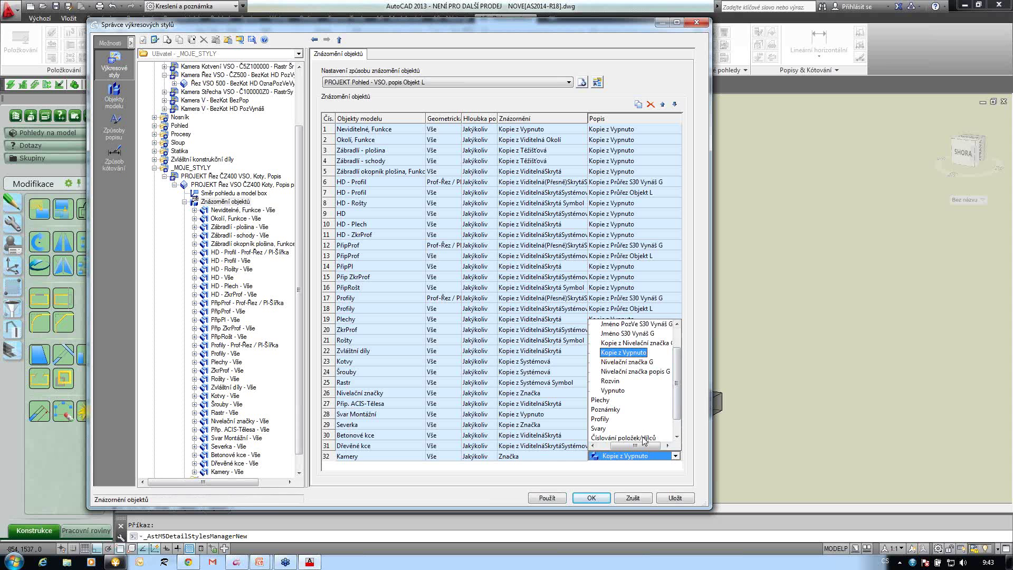
scroll(680, 384, up, 2)
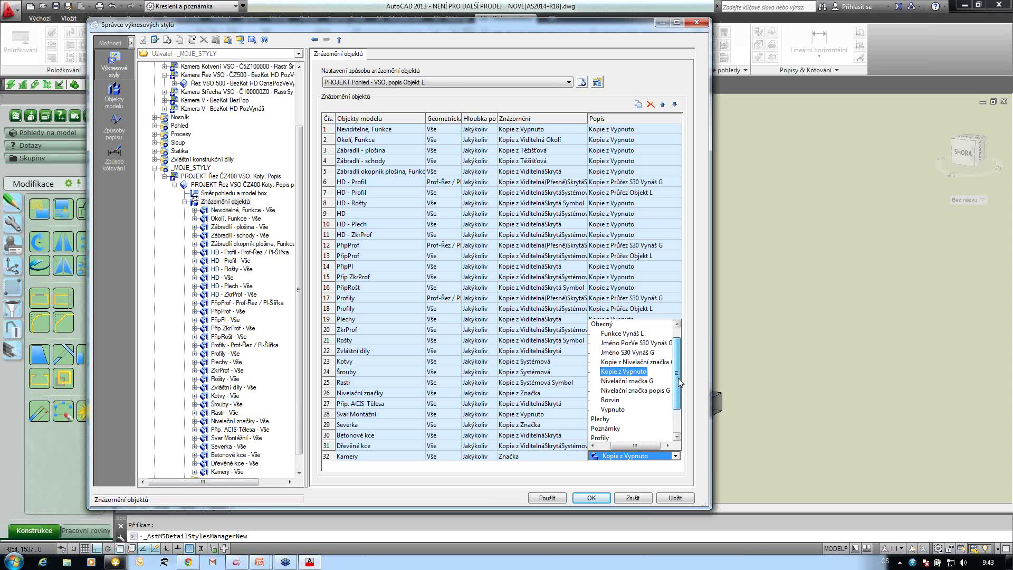
scroll(626, 445, down, 2)
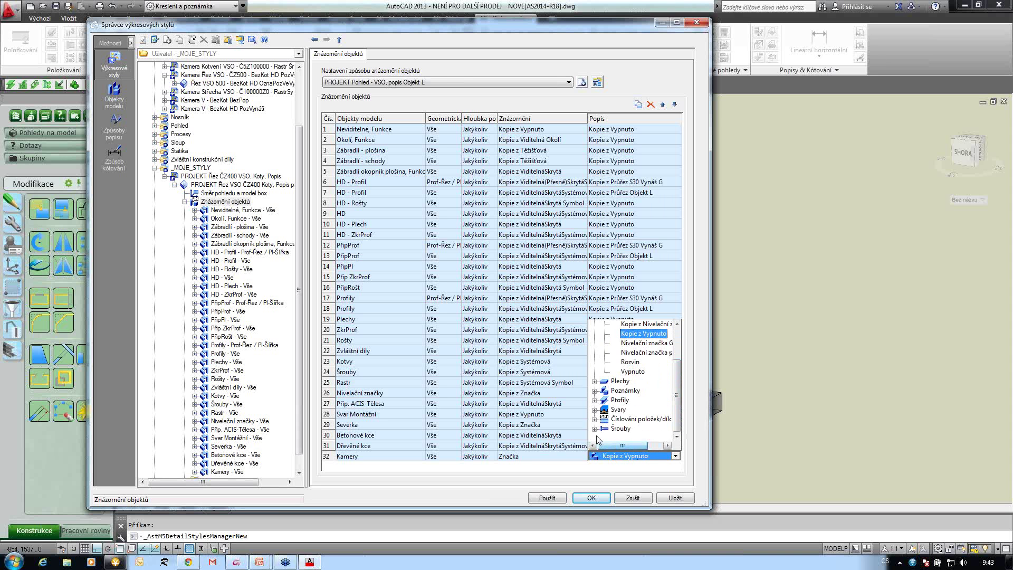
click(595, 391)
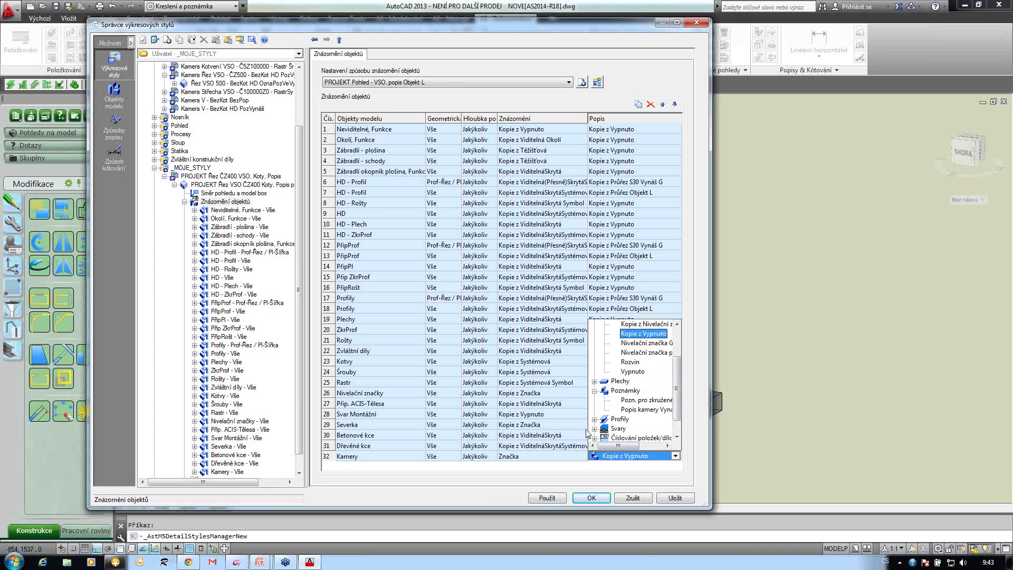
click(645, 400)
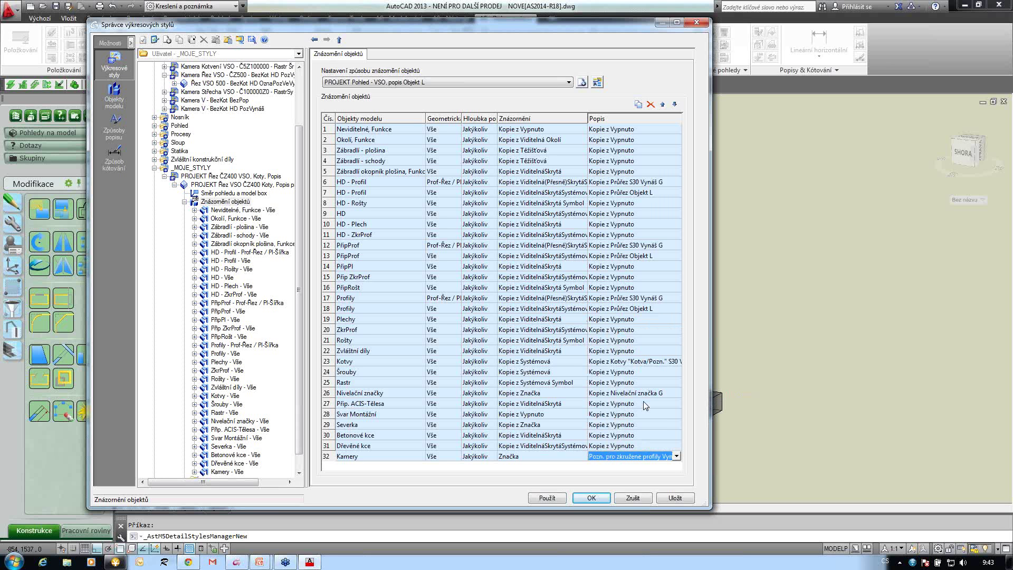
click(675, 498)
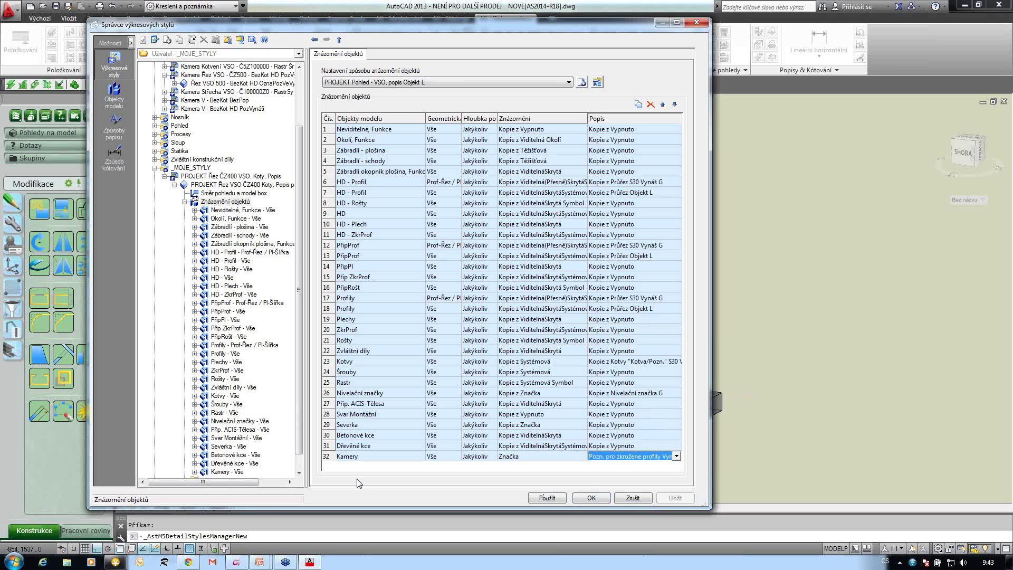
Open the Kamery entry of the drawing style and examine the settings of its labelling method
scroll(236, 463, down, 1)
double_click(240, 455)
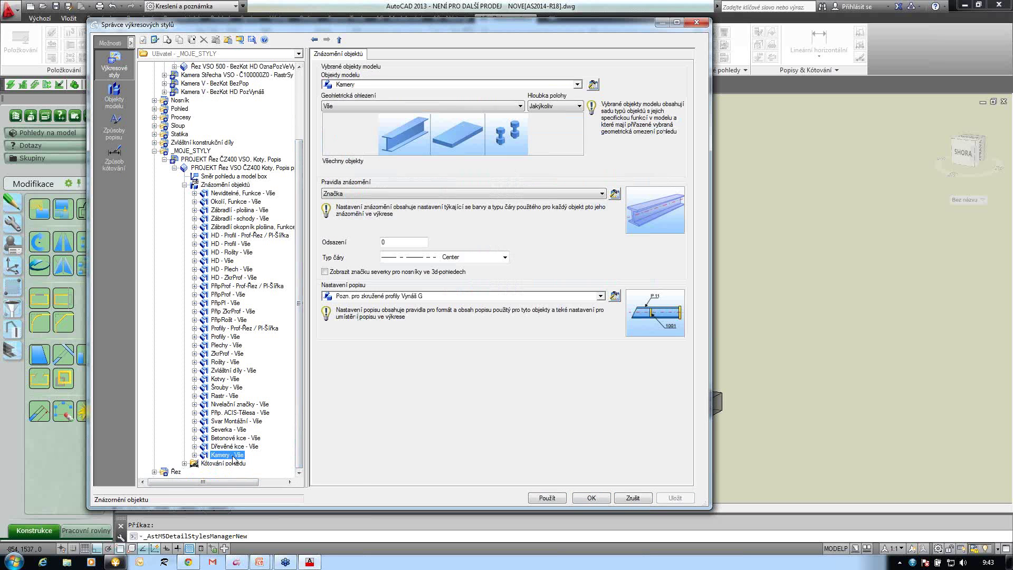
click(615, 297)
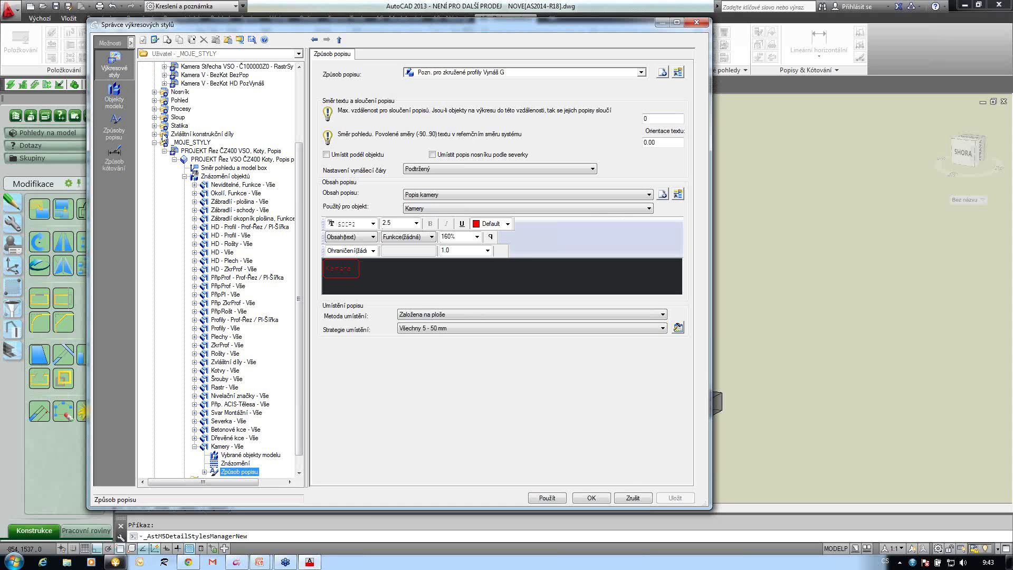
Return to the _MOJE_STYLY category and close the drawing style manager, accepting the changes
click(200, 152)
click(198, 144)
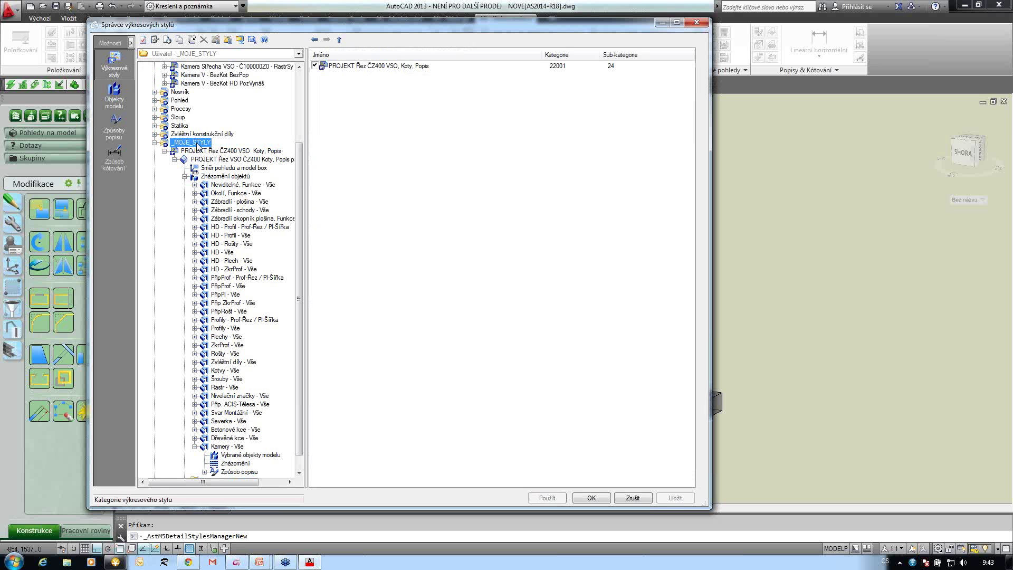
click(592, 498)
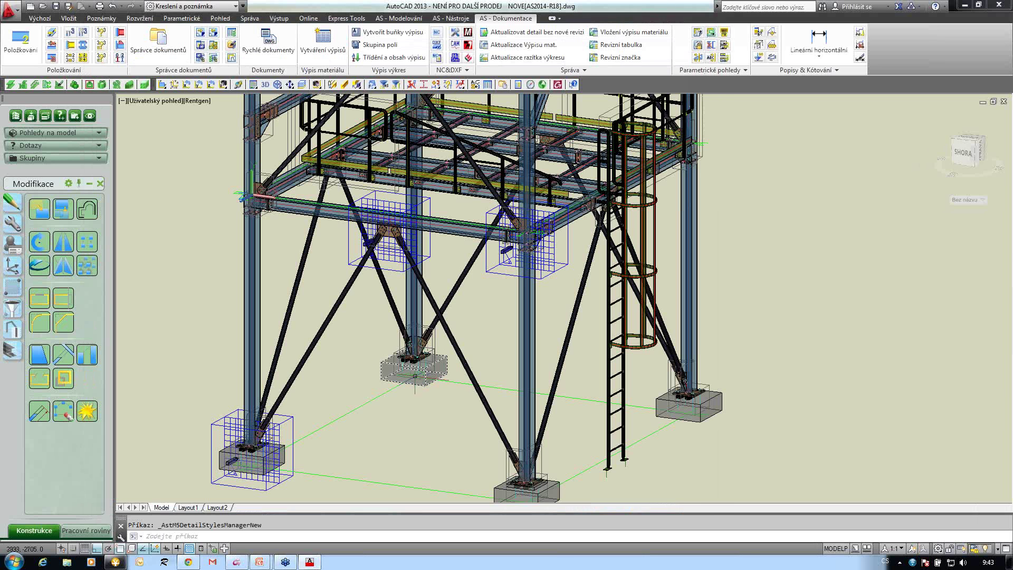
Switch to Advance Manager and filter the default settings by "kamer"
click(238, 563)
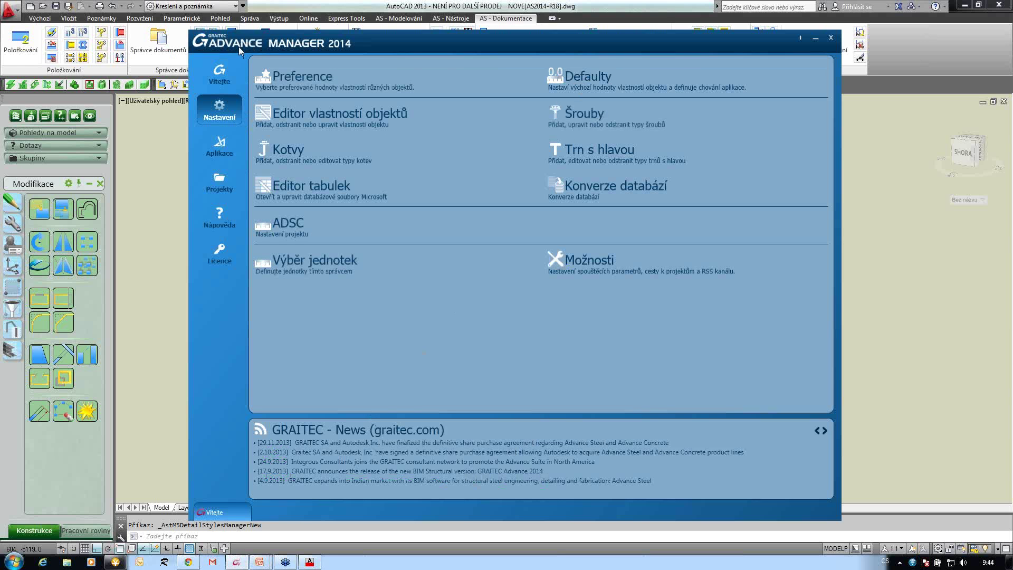
click(571, 76)
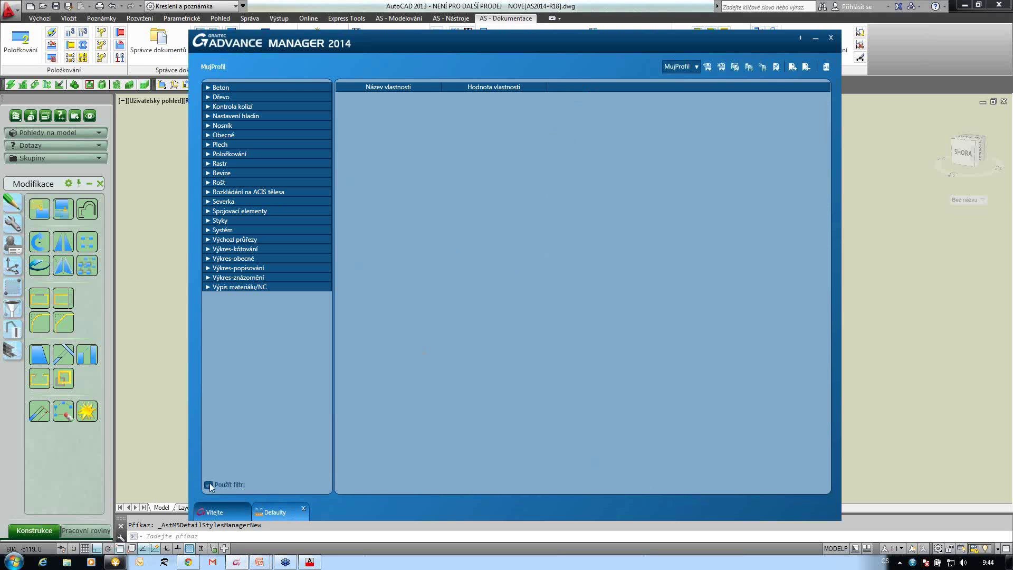
click(207, 485)
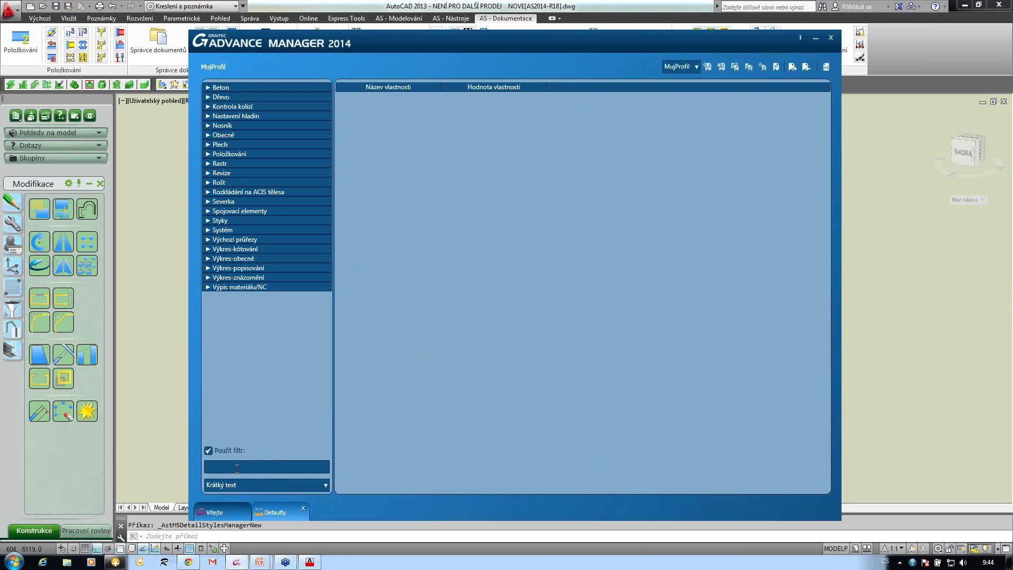
text(kamer)
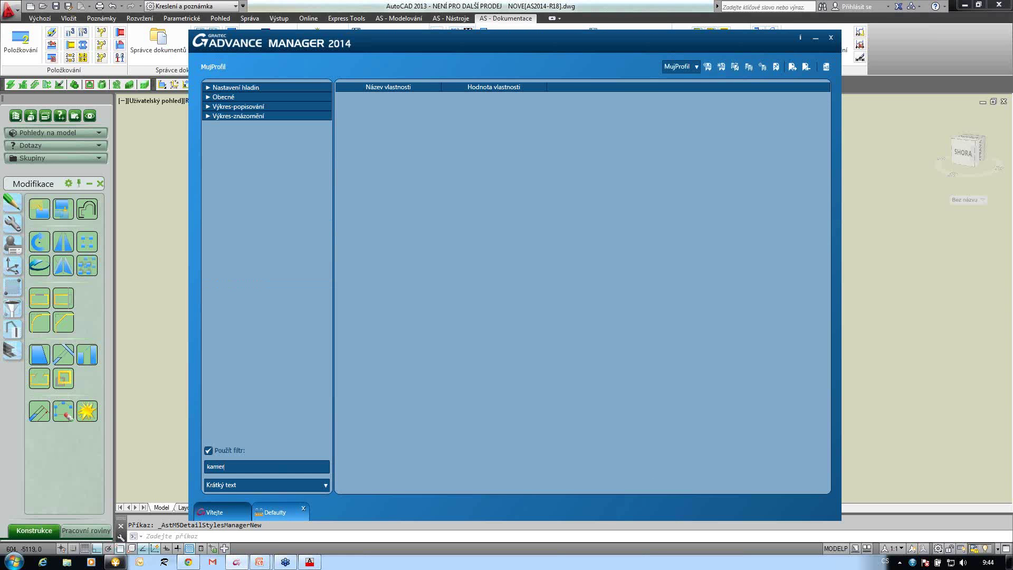
Under Výkres-znázornění, Obecné, check the options for how detail cameras are represented, and reload the defaults into the model
click(207, 116)
click(223, 125)
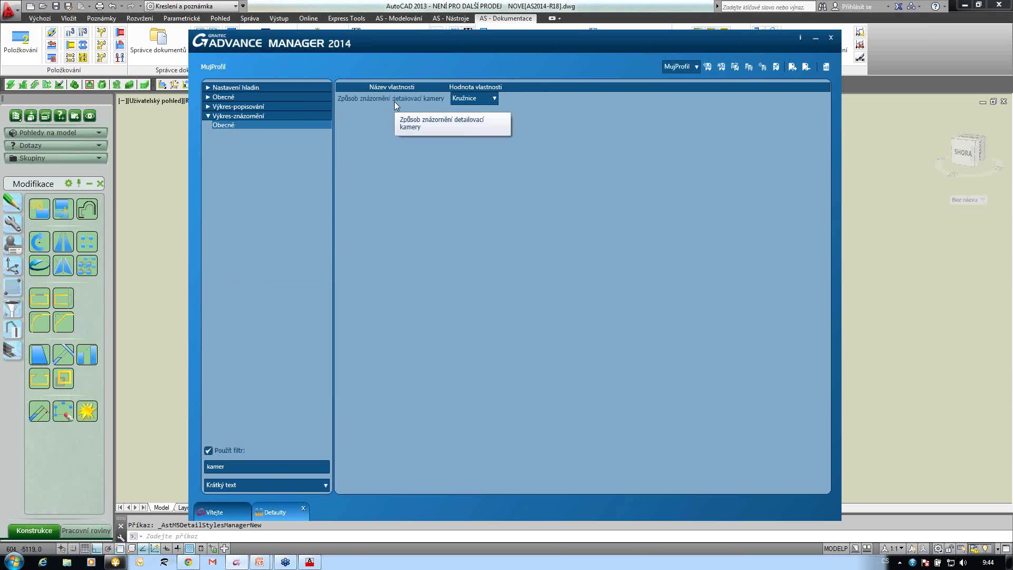
click(495, 98)
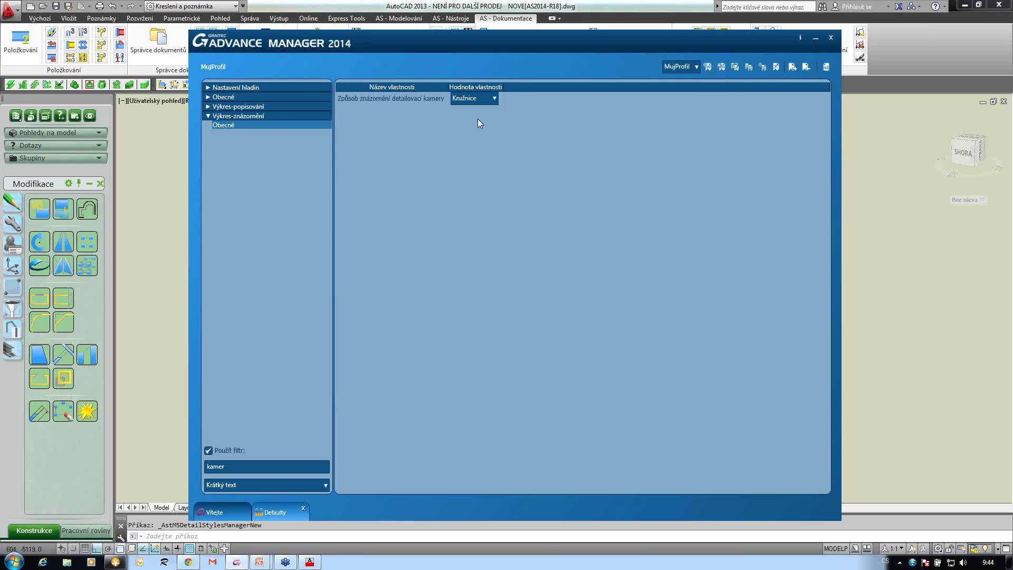
click(826, 66)
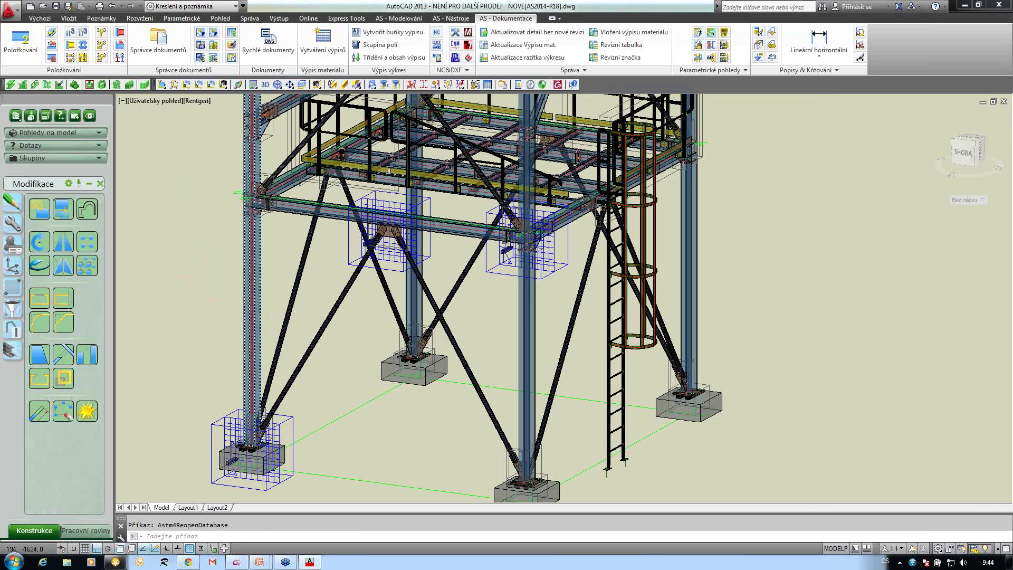
From the quick documents, apply the user detail style PROJEKT Řez ČZ400 VSO, Koty, Popis in the _MOJE_STYLY category
scroll(262, 298, down, 3)
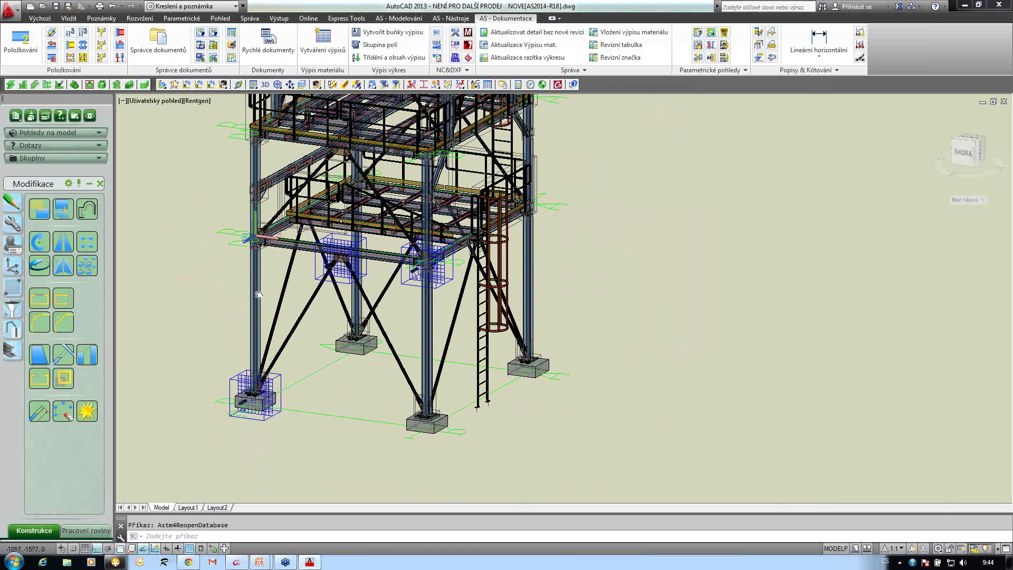
scroll(258, 294, down, 2)
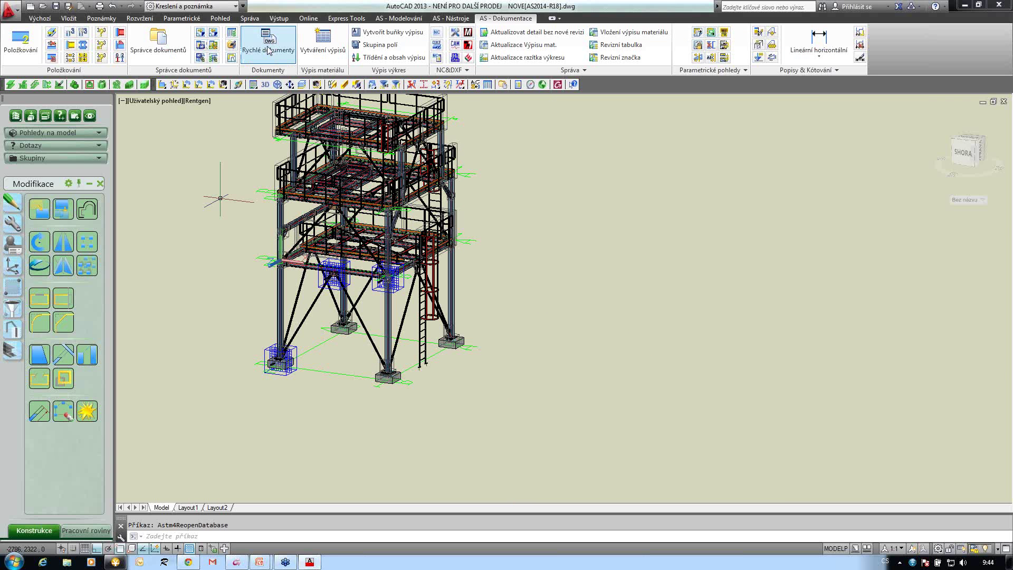
click(269, 50)
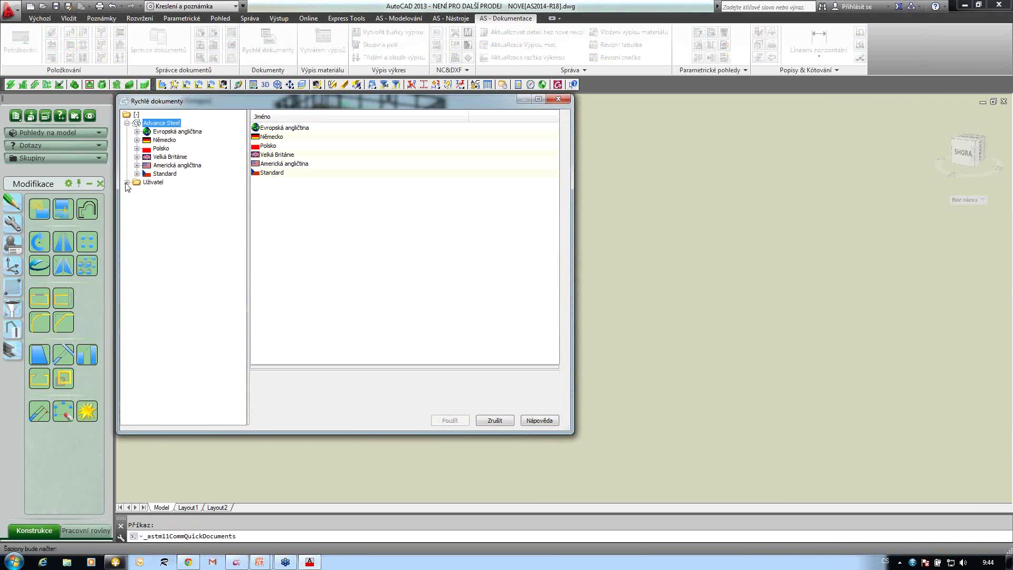
click(127, 183)
click(137, 191)
click(181, 242)
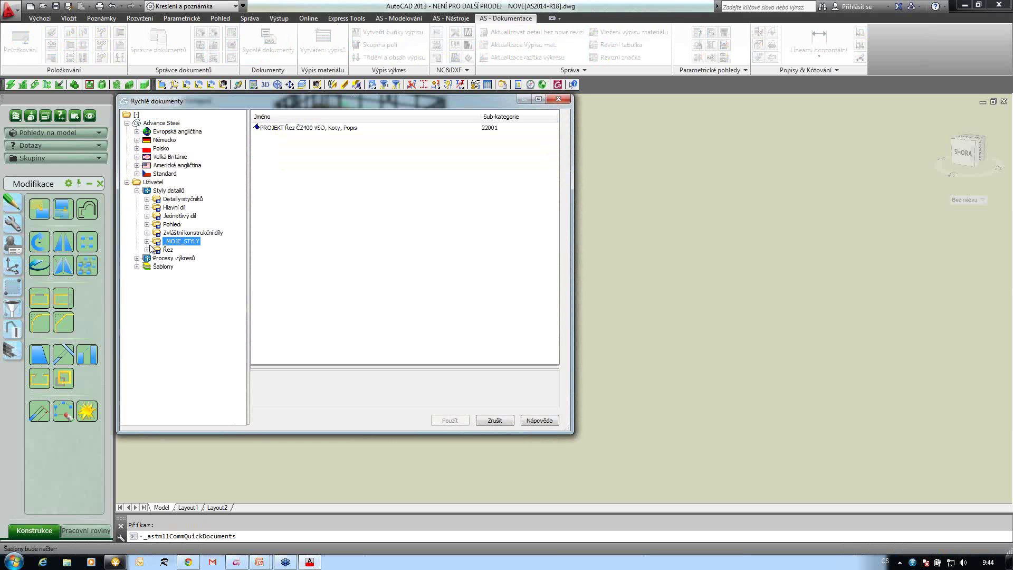
click(147, 241)
click(201, 250)
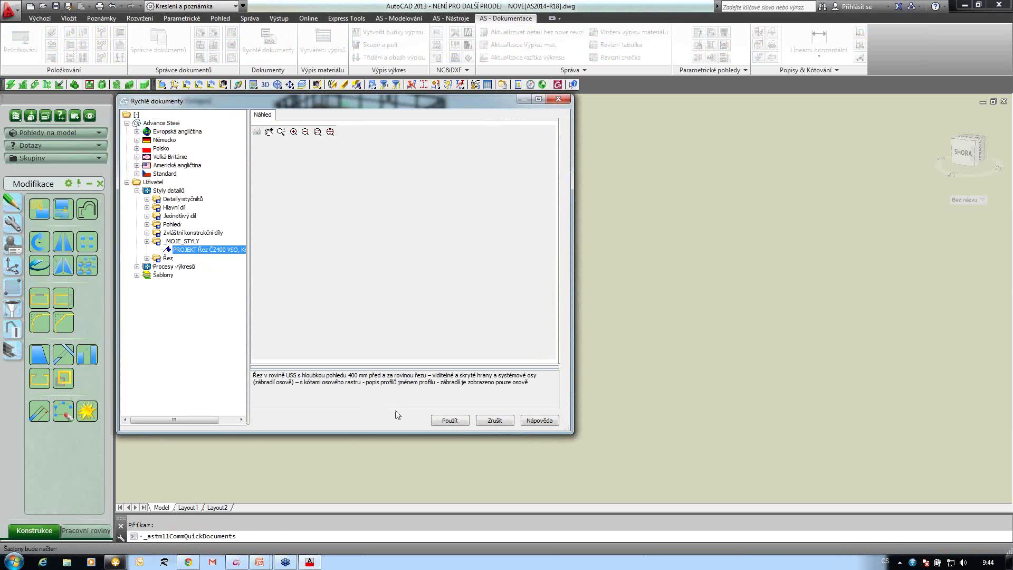
click(448, 421)
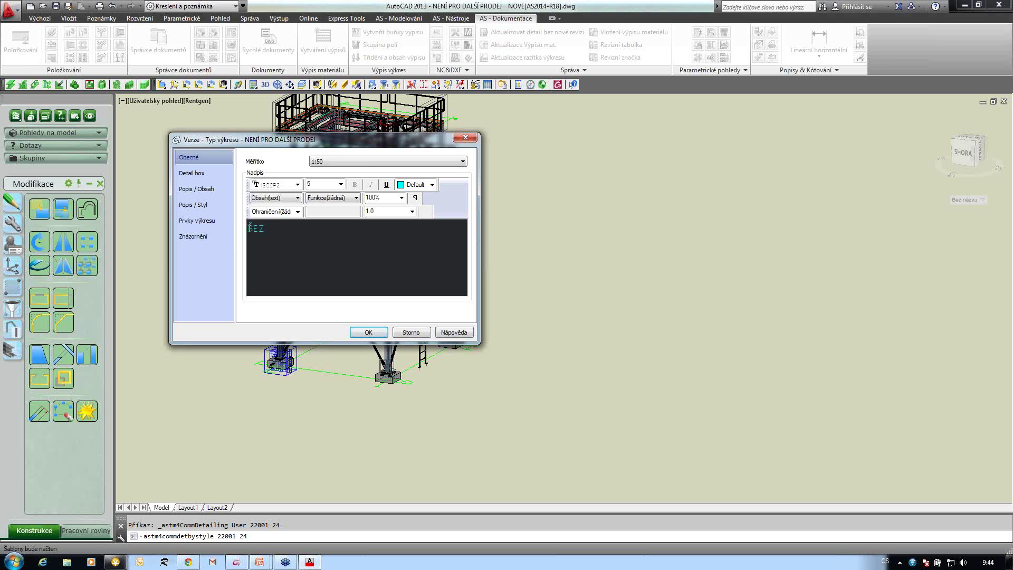
Add SVISLÝ before ŘEZ in the section's title and create it as drawing 002 from the prototype ASDETPROTO-A0.dwg
text(svislý)
key(BackSpace)
key(shift+Home)
text(SVISLÝ)
click(178, 174)
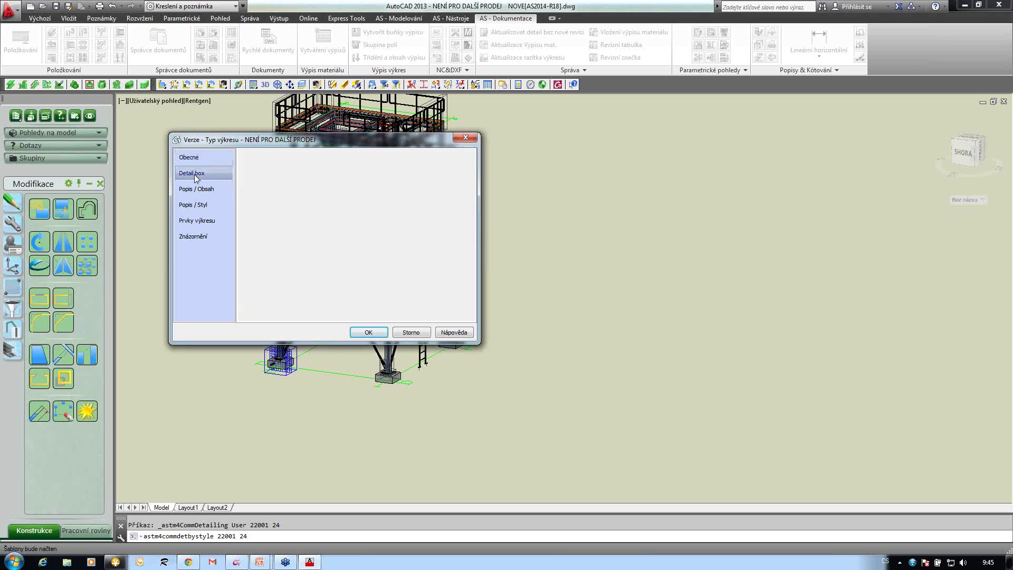
click(368, 333)
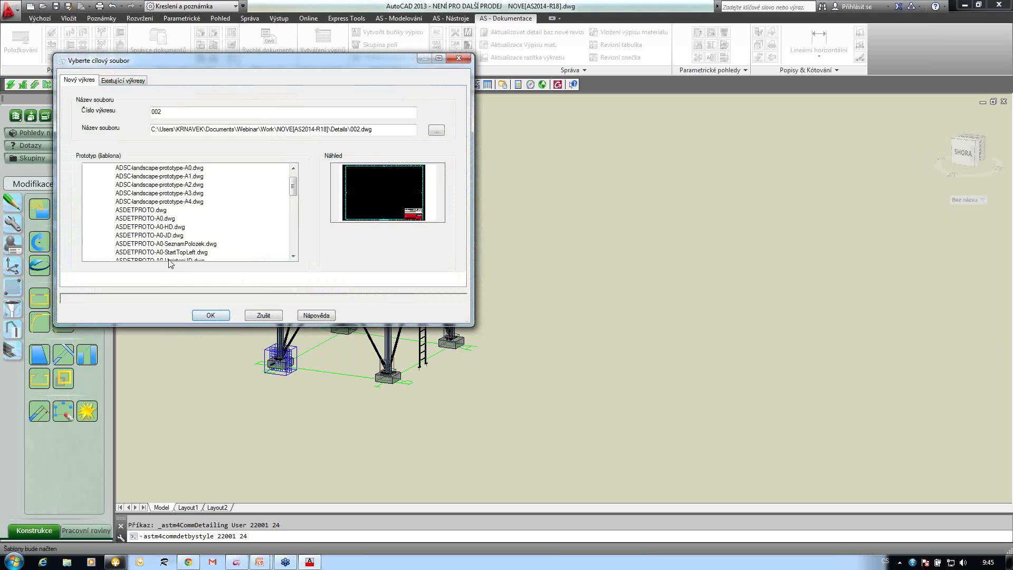
click(166, 219)
click(206, 316)
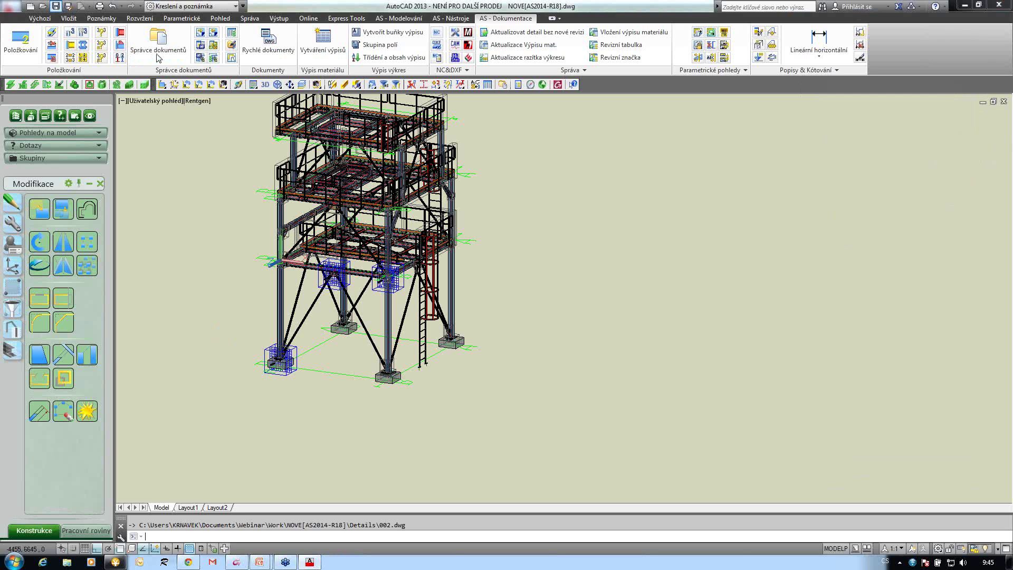
Open the current drawing 002.dwg from the document manager
click(159, 53)
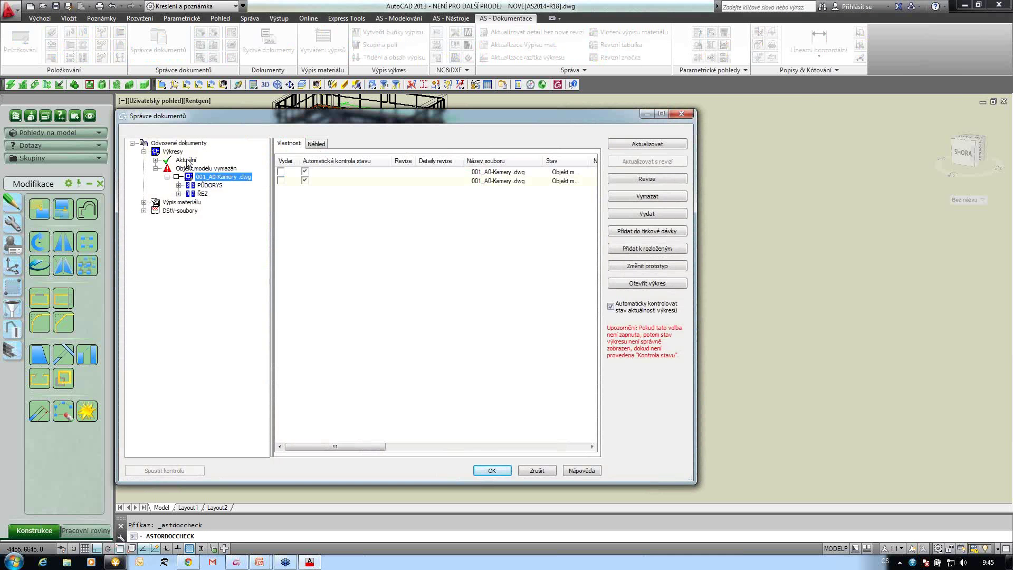
click(185, 160)
click(155, 160)
click(206, 168)
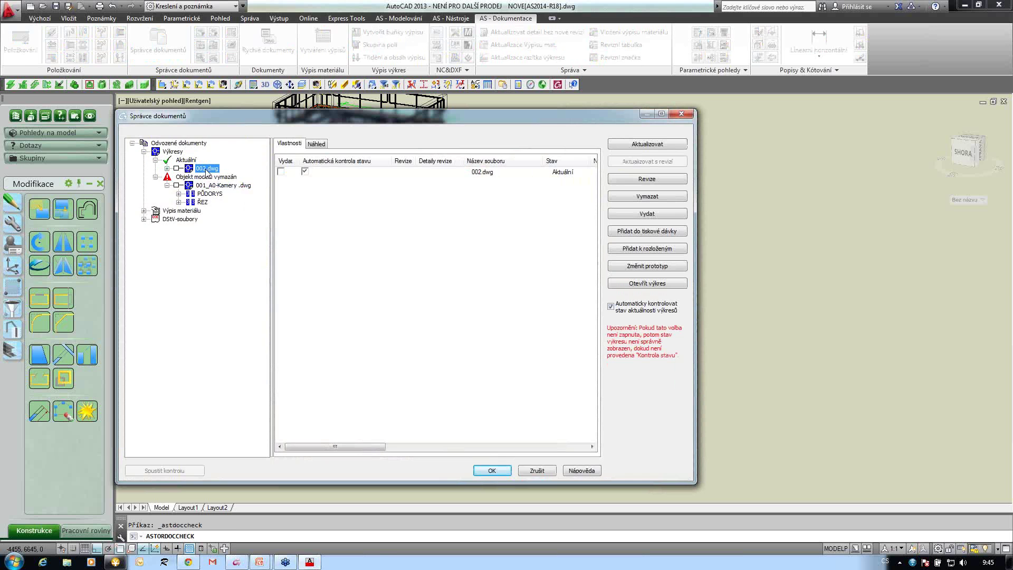
double_click(207, 169)
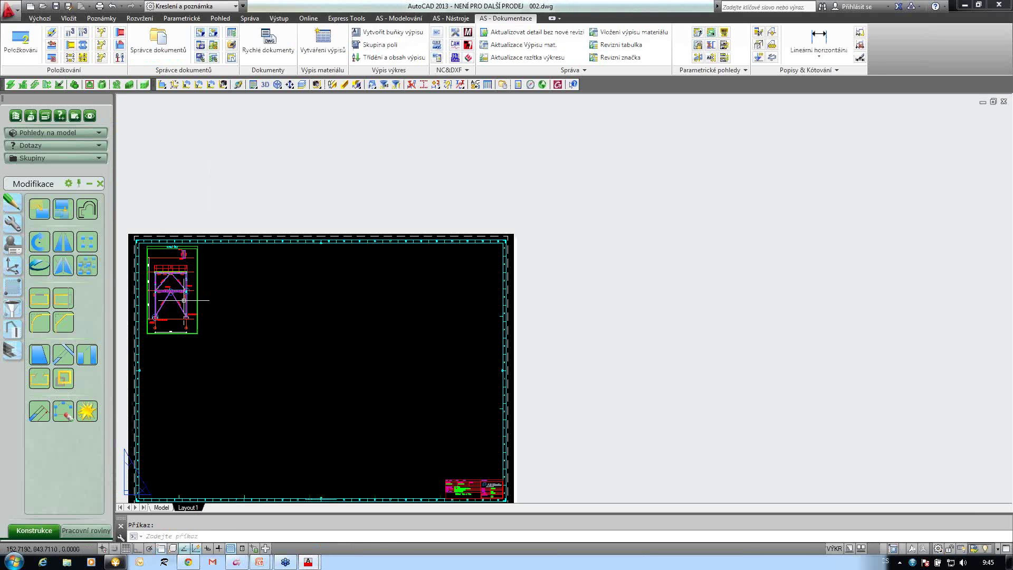
Examine the camera circles and their detail labels at the beam nodes and column base in the section drawing
scroll(344, 281, up, 8)
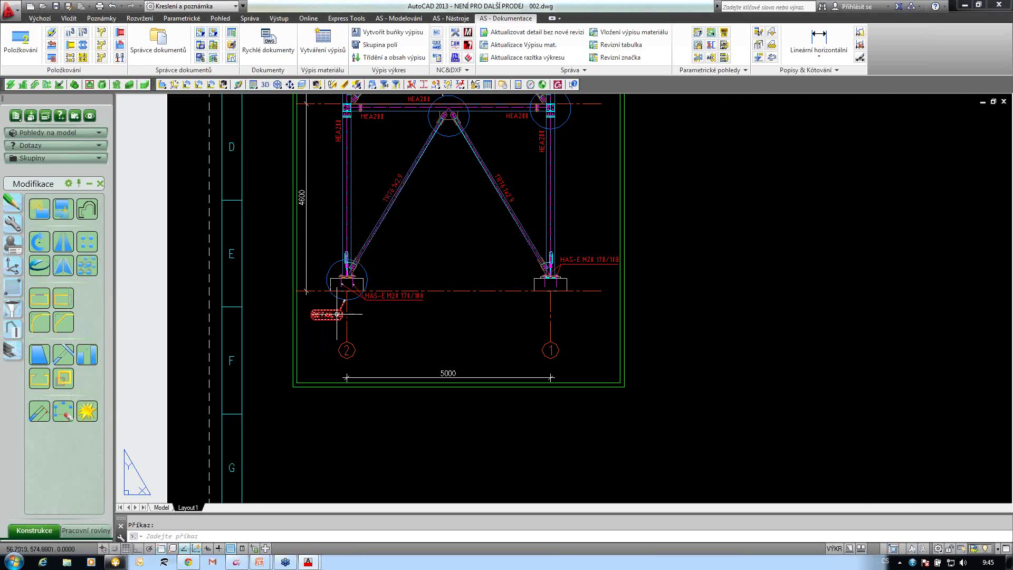
middle_drag(430, 282, 396, 350)
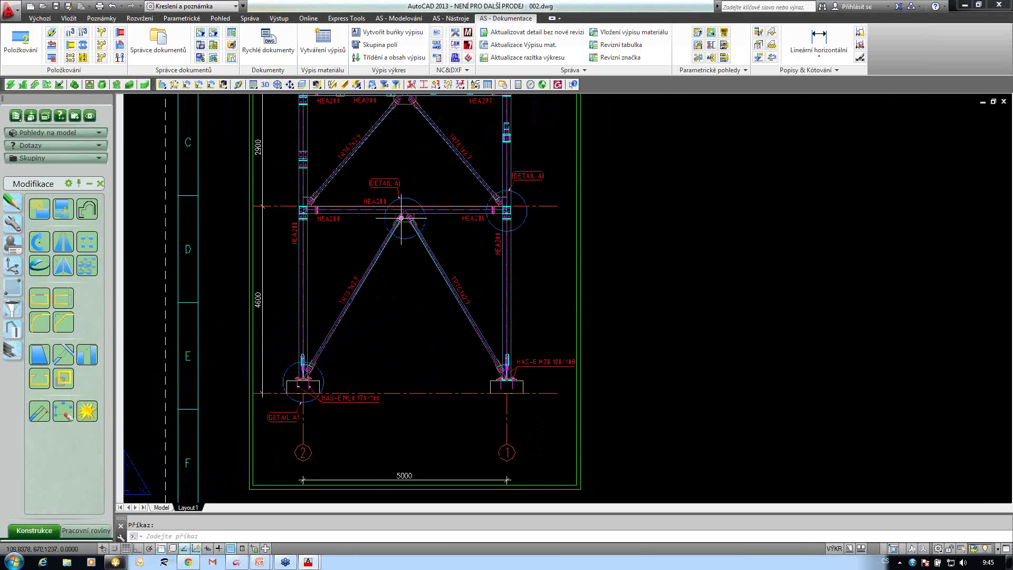
scroll(401, 206, up, 3)
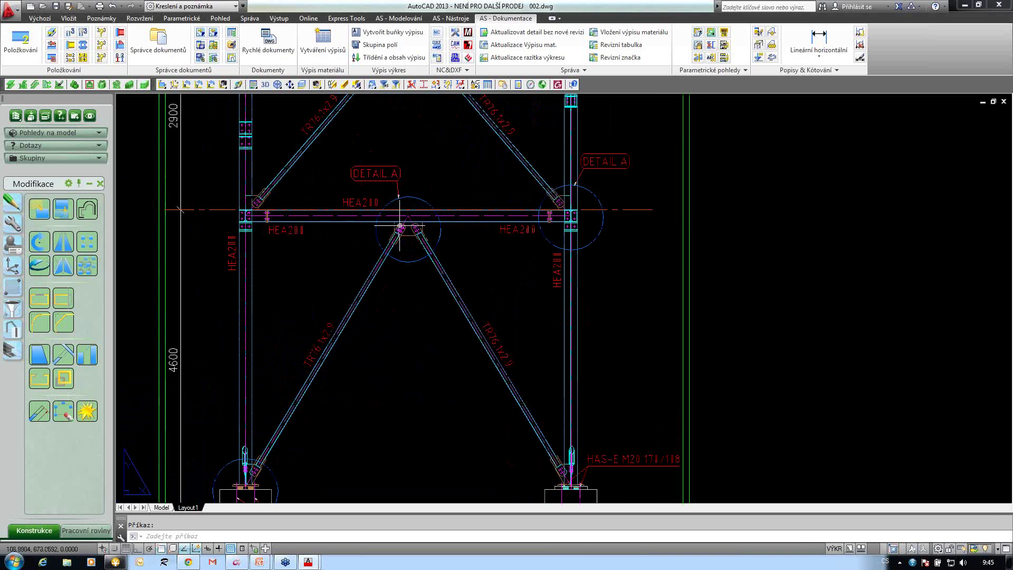
scroll(409, 216, up, 4)
scroll(408, 216, down, 2)
middle_drag(390, 190, 388, 225)
scroll(365, 209, down, 4)
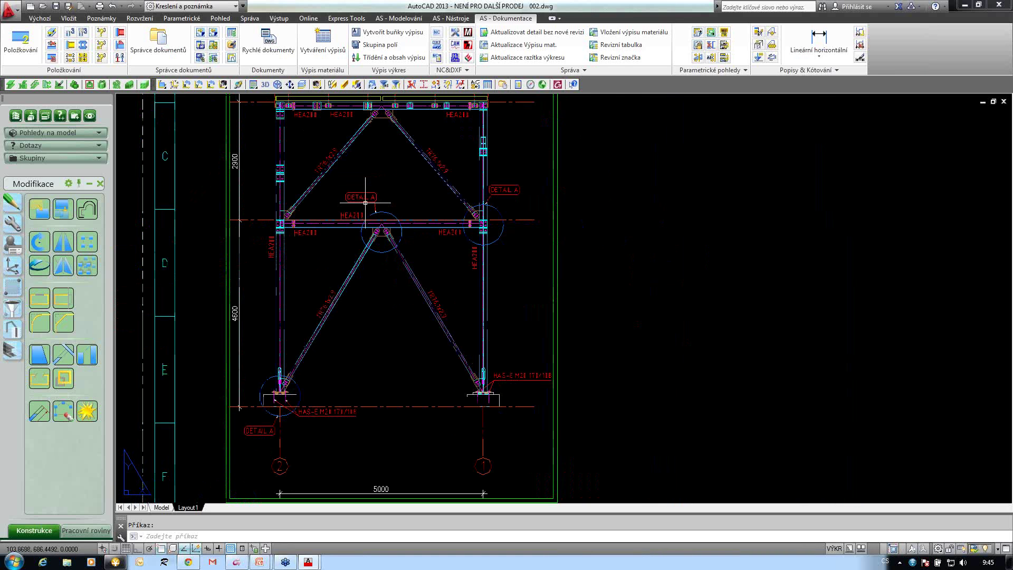
scroll(365, 201, up, 4)
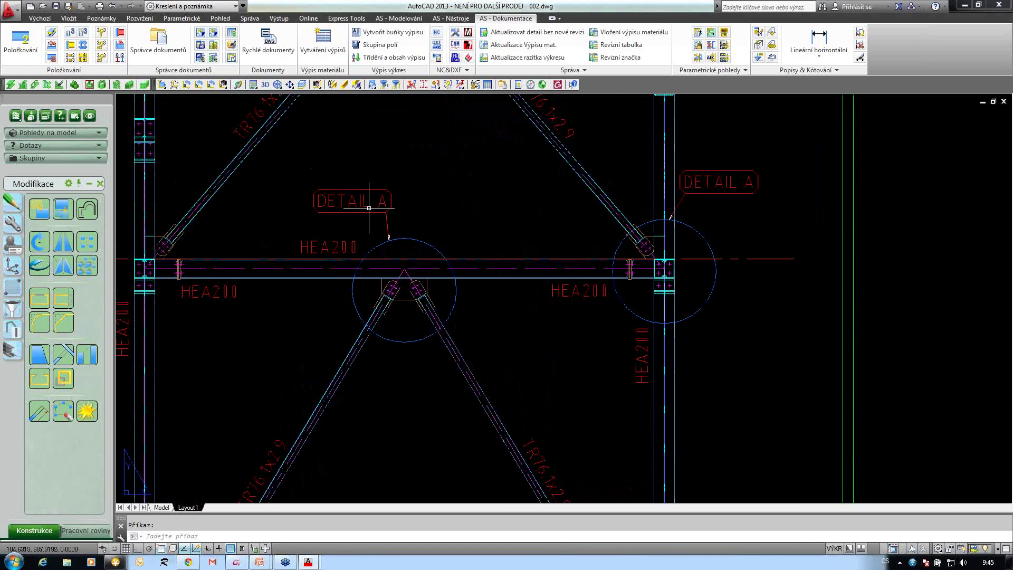
scroll(369, 208, down, 4)
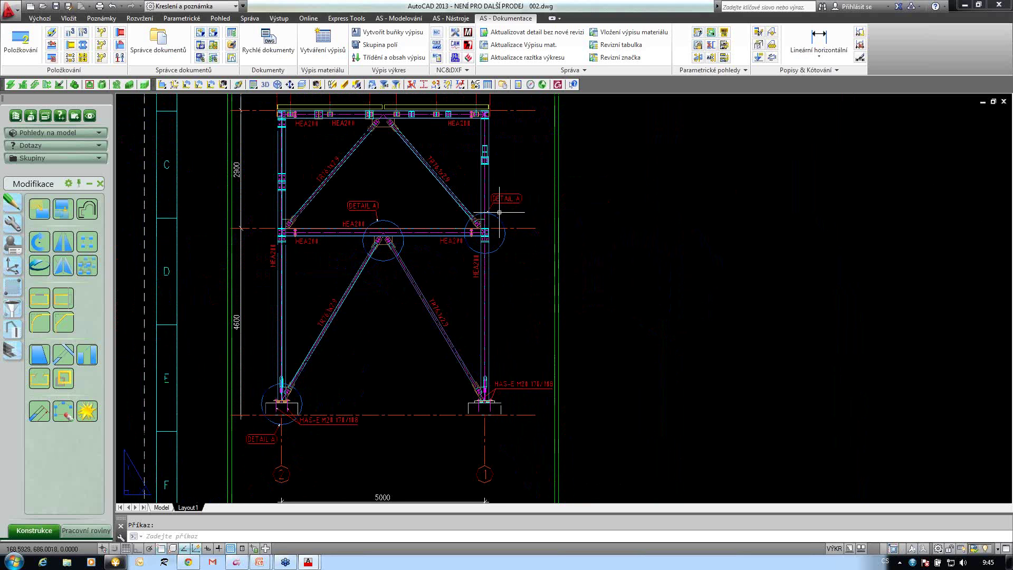
mouse_move(285, 391)
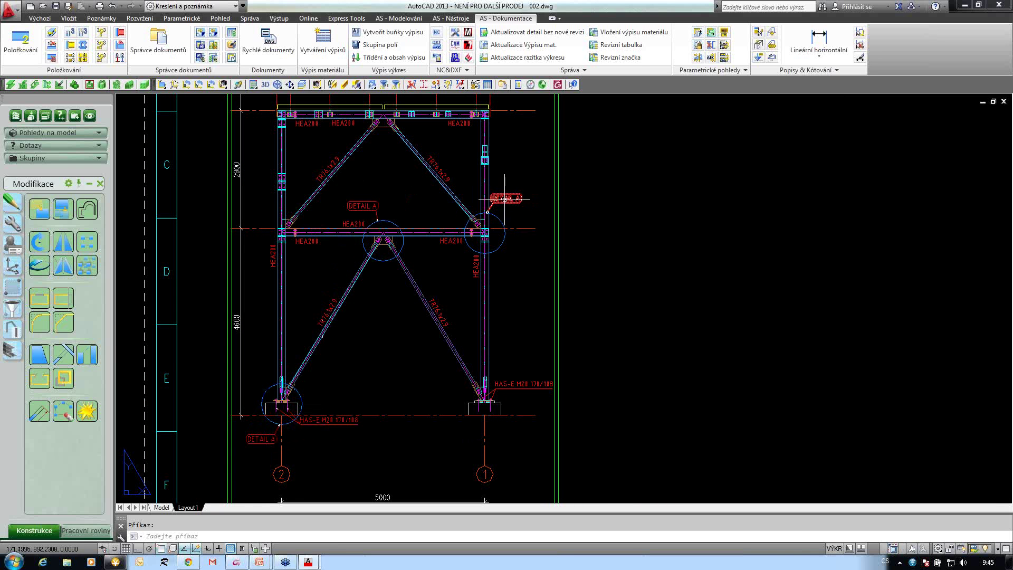
scroll(374, 208, up, 4)
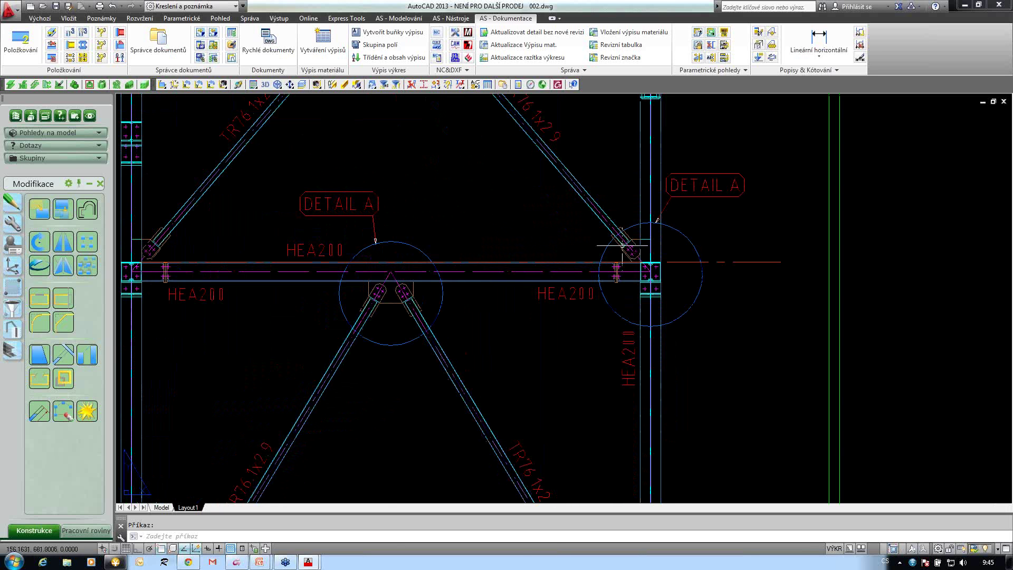
middle_drag(676, 251, 658, 252)
scroll(658, 251, down, 5)
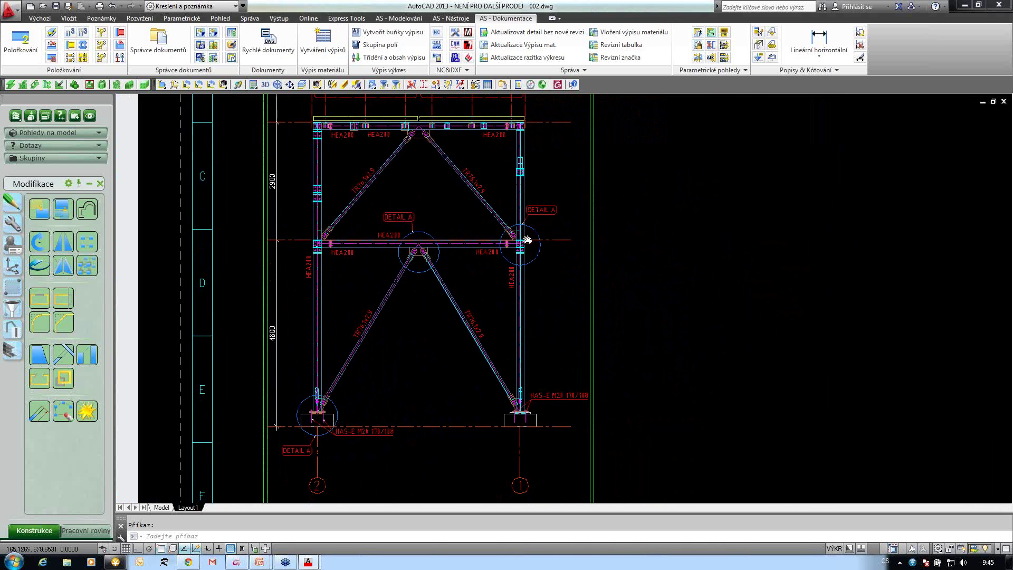
Close the section drawing 002.dwg and return to the 3D model
click(1004, 102)
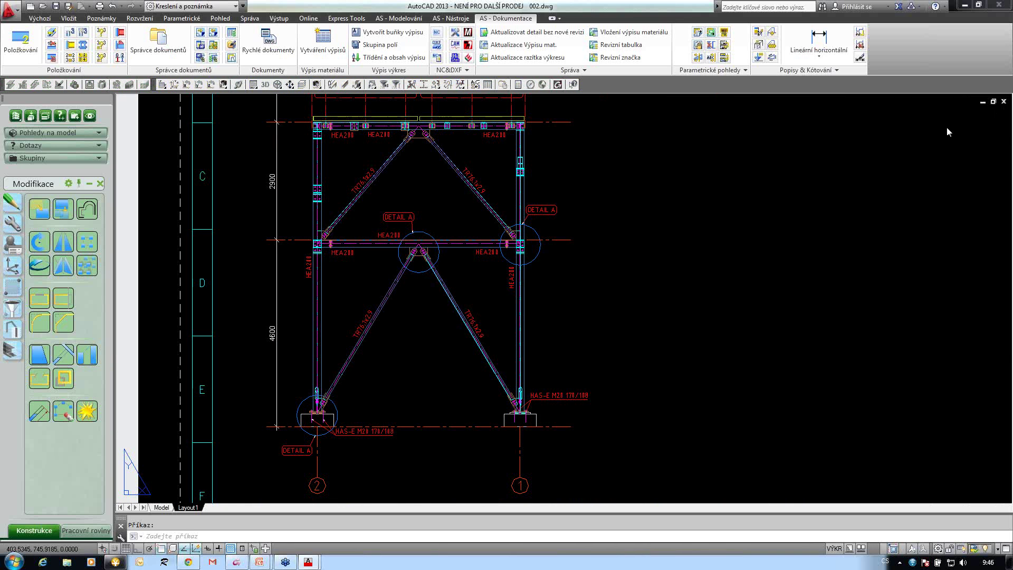
key(Escape)
key(Return)
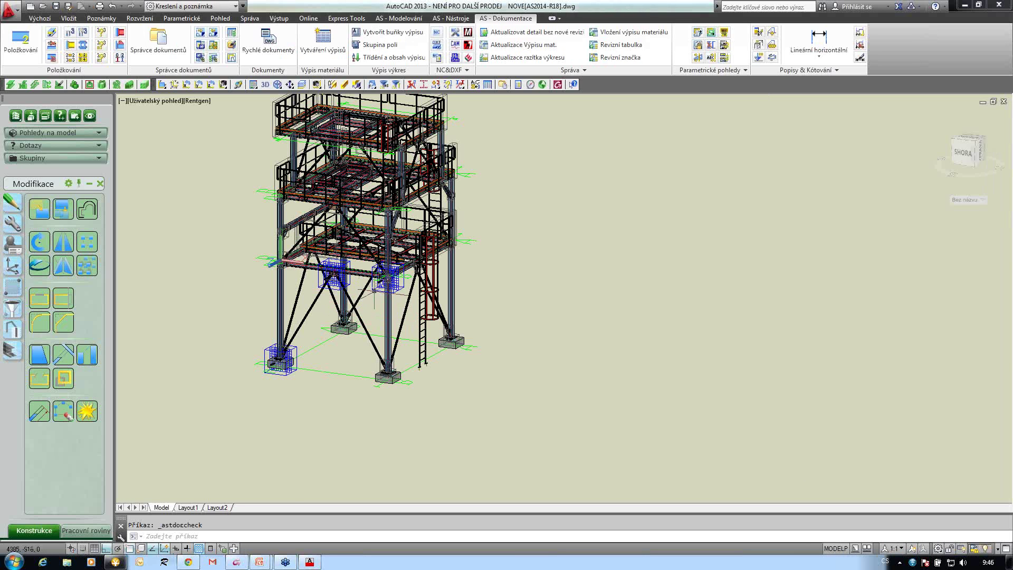
Set the description of the camera at the front column's beam connection to DETAIL B and the column base camera's to DETAIL C
click(388, 278)
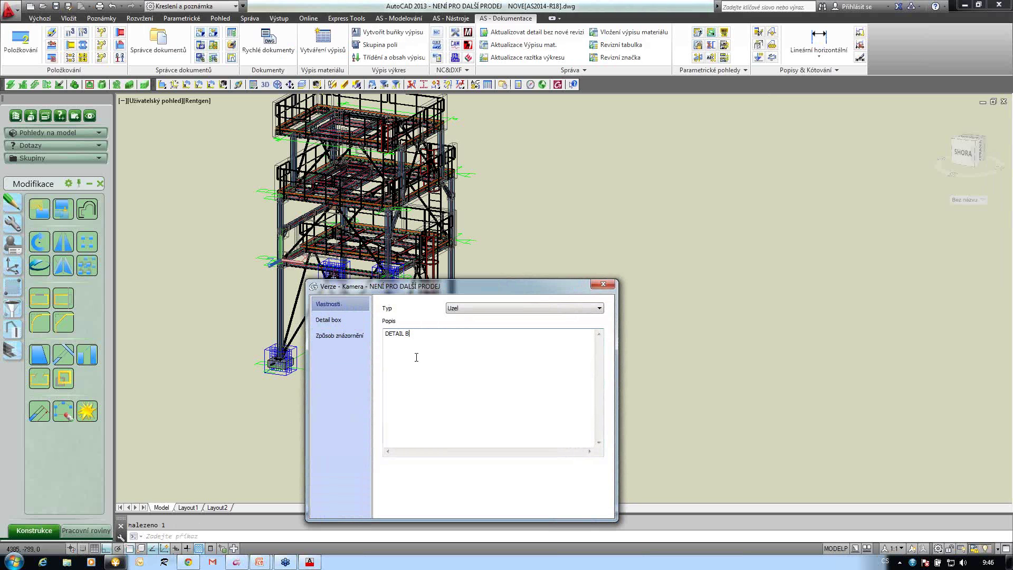
click(611, 288)
click(279, 363)
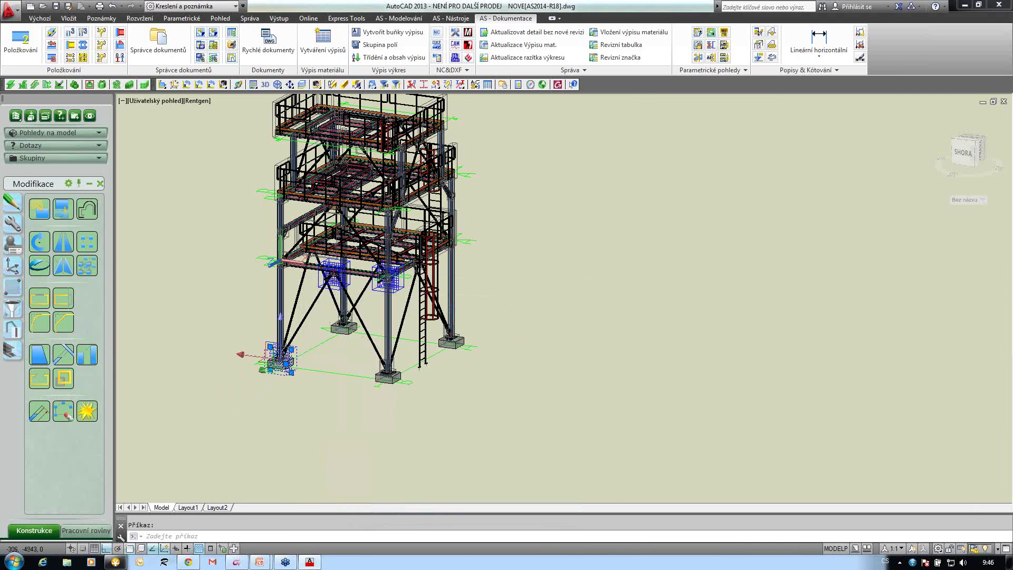
double_click(279, 363)
double_click(408, 334)
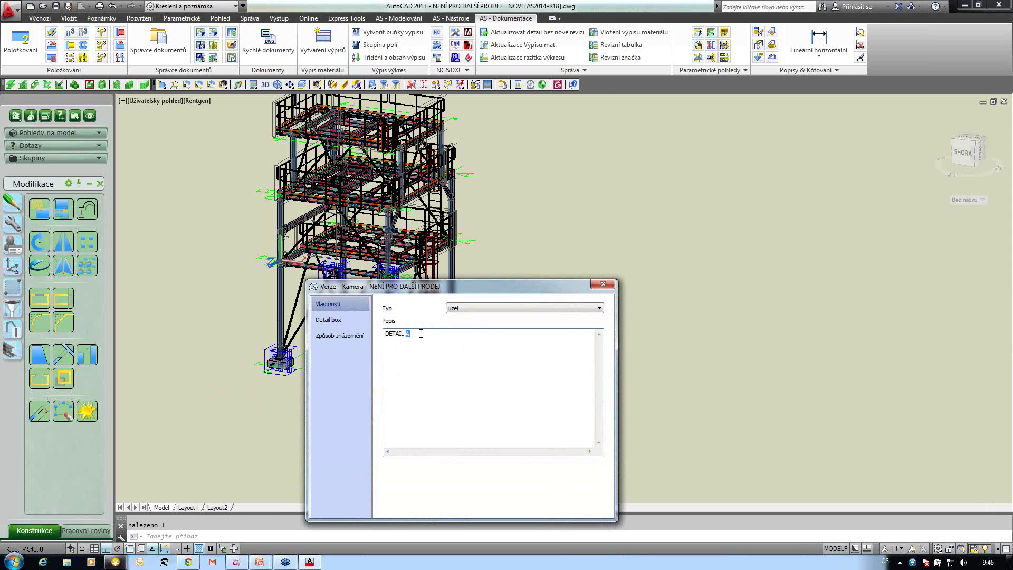
text(C)
click(604, 285)
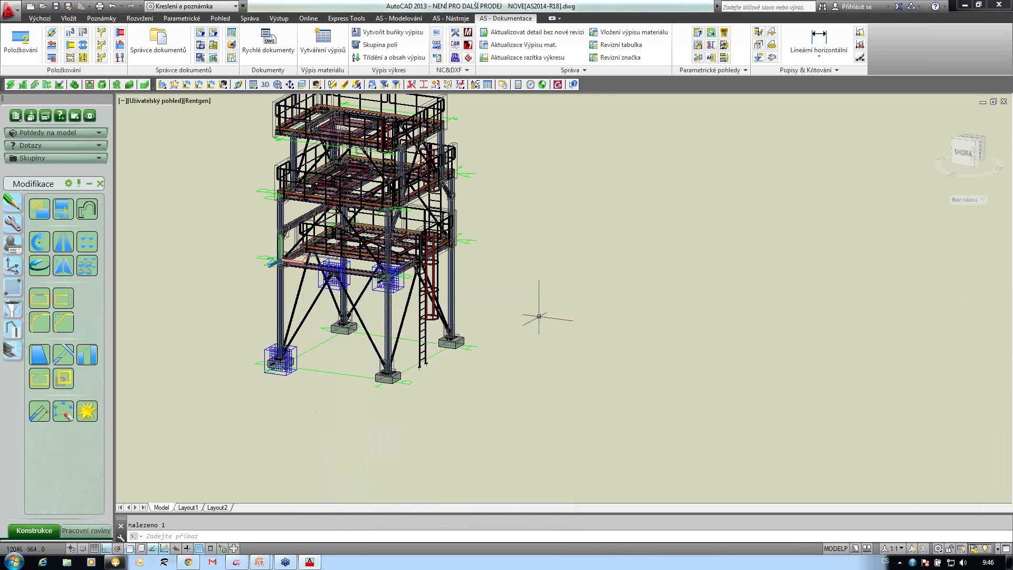
Open the quick documents and list the user drawing processes in the Kamery category
middle_drag(472, 379, 493, 383)
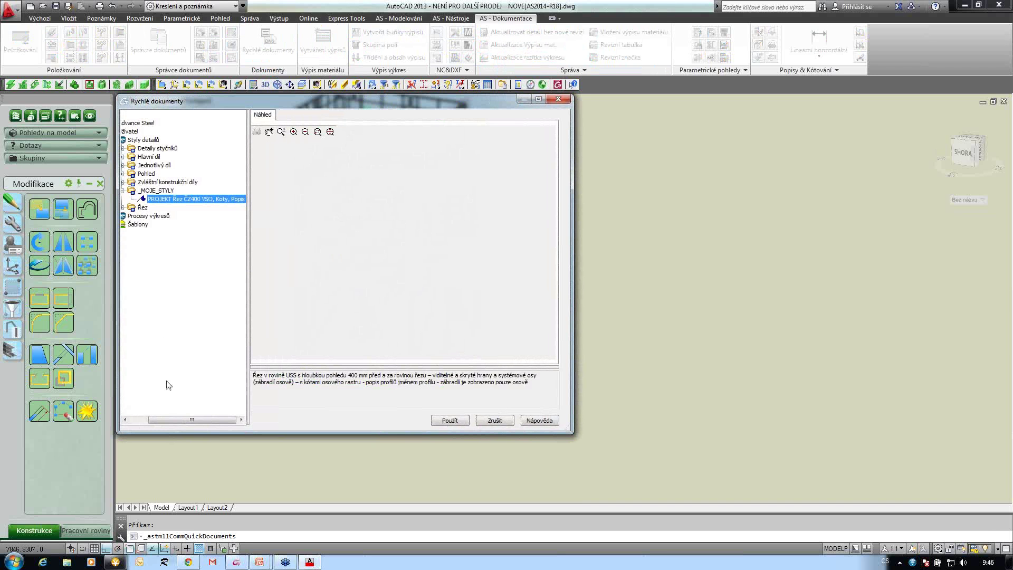
drag(190, 422, 173, 421)
click(137, 216)
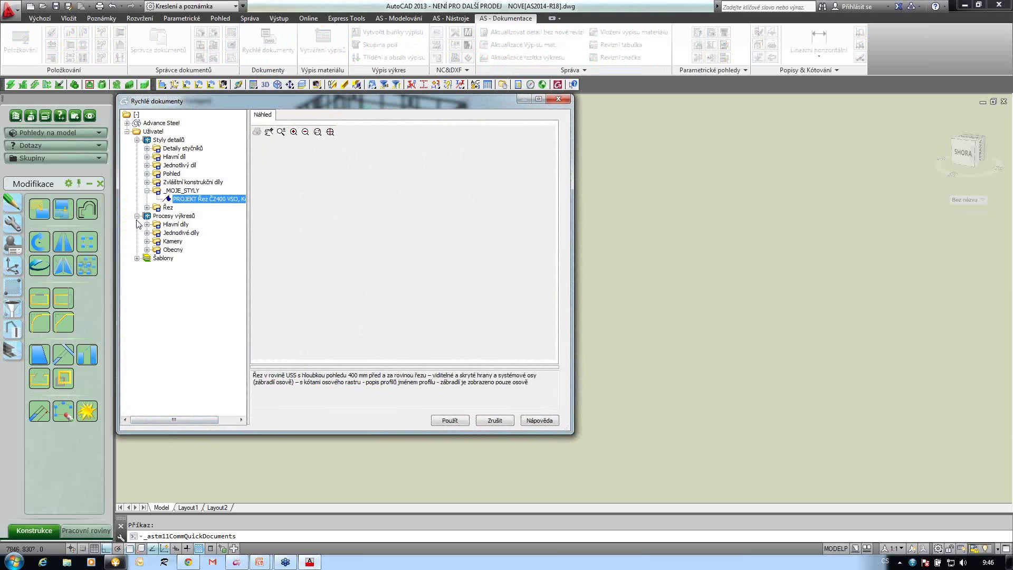
click(173, 241)
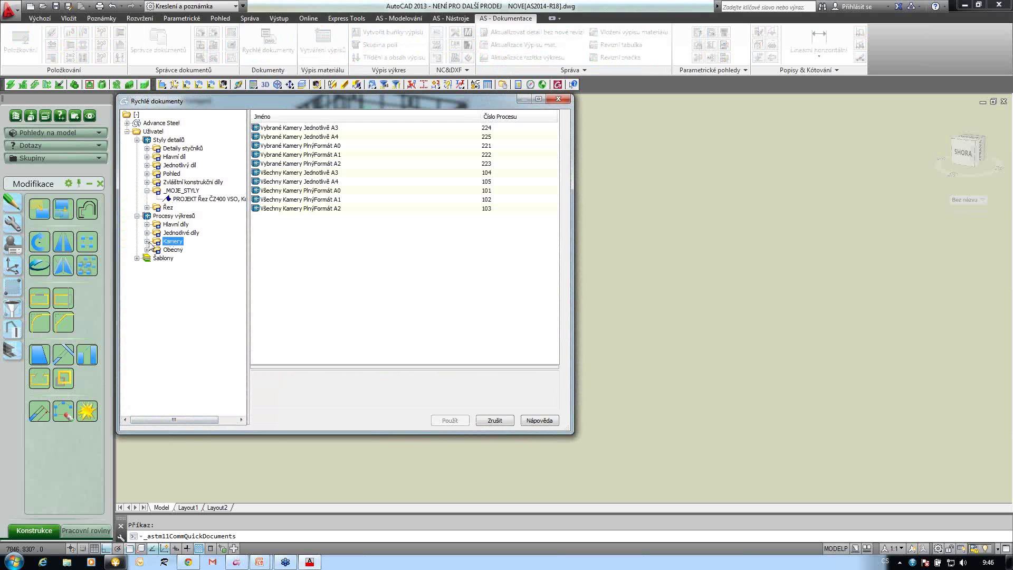